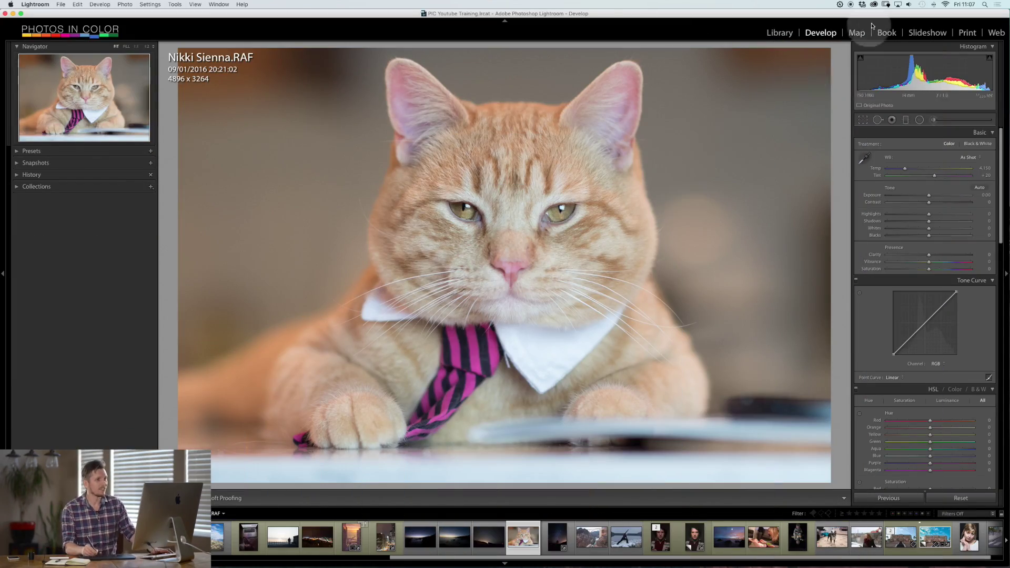
Examine the cat portrait's face and eyes close up in Library and return to Develop.
click(786, 37)
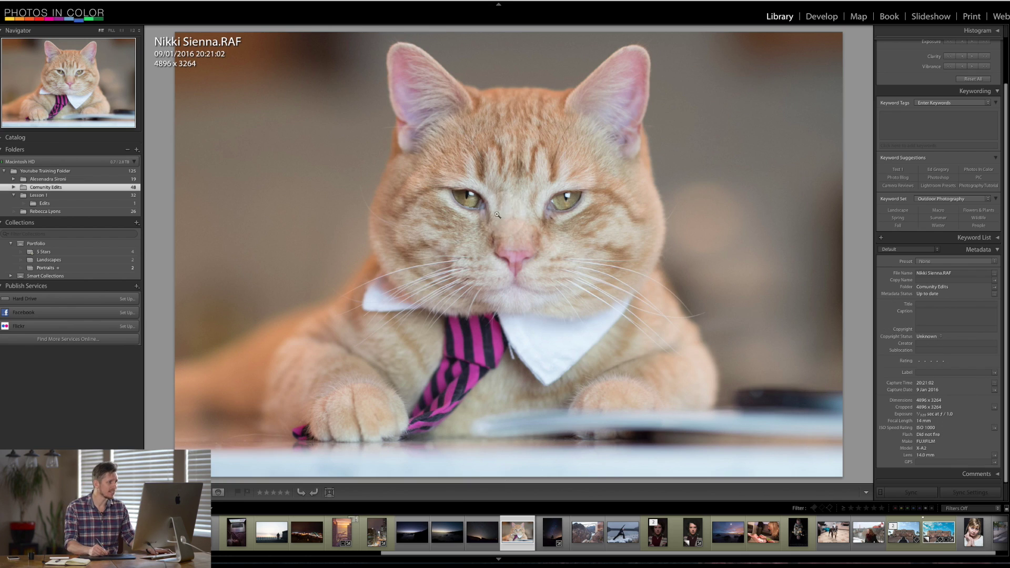
click(483, 201)
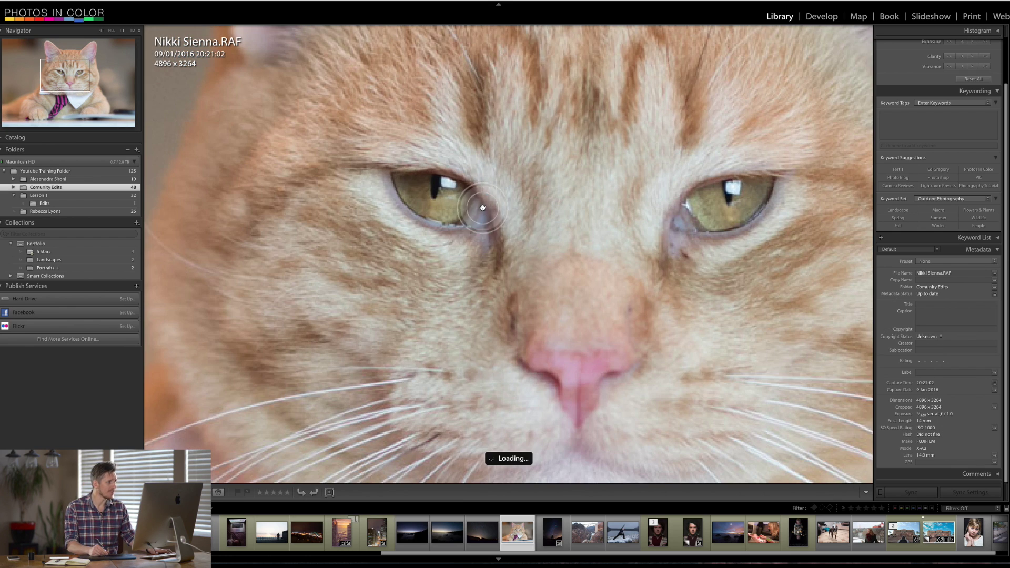
click(527, 230)
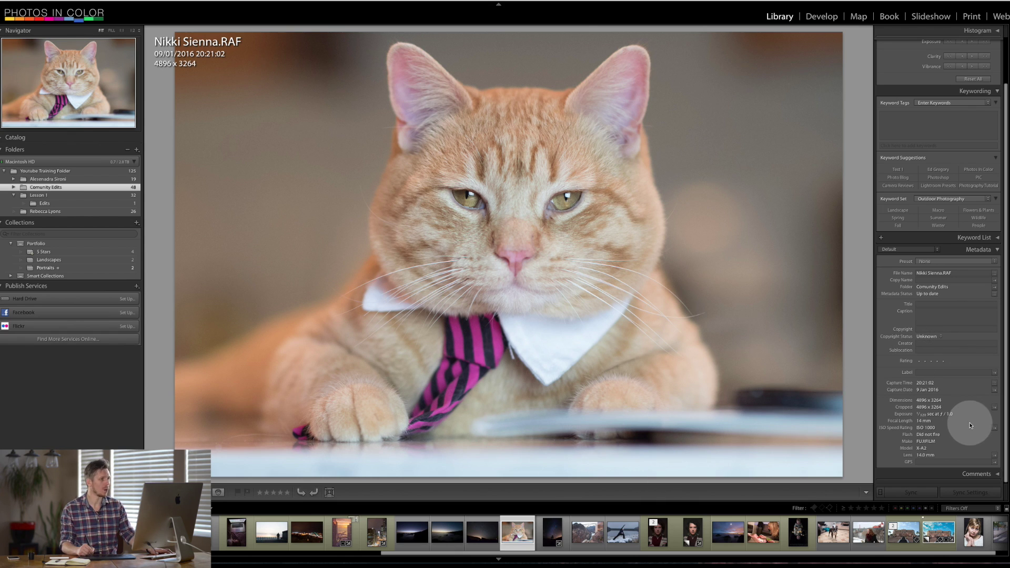
click(822, 18)
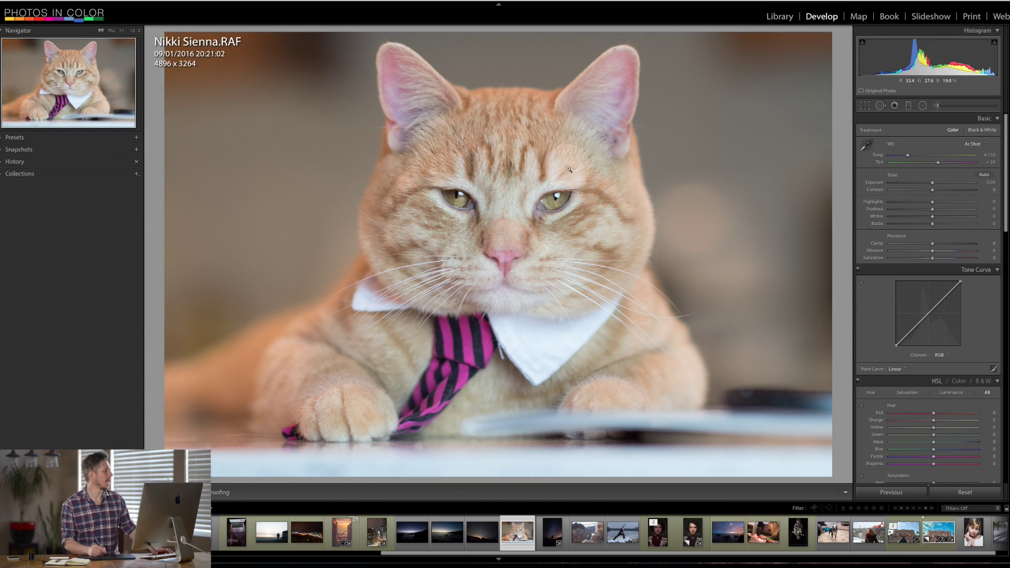
click(398, 164)
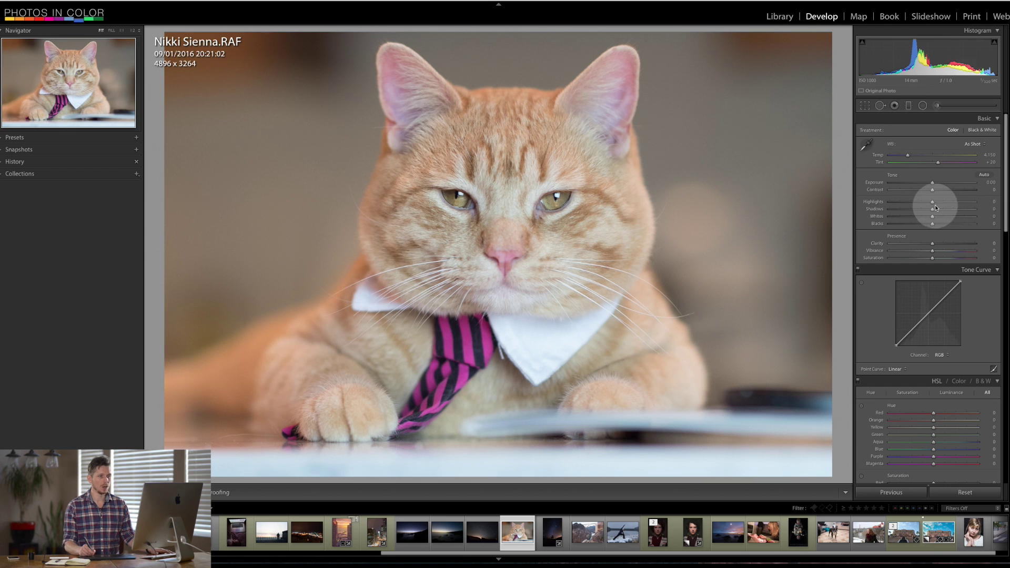
Adjust the photo's overall tone by setting highlights to -38, shadows to +30 and blacks to -21.
drag(938, 205, 916, 208)
mouse_move(932, 209)
mouse_down()
mouse_move(964, 208)
mouse_move(946, 207)
mouse_up()
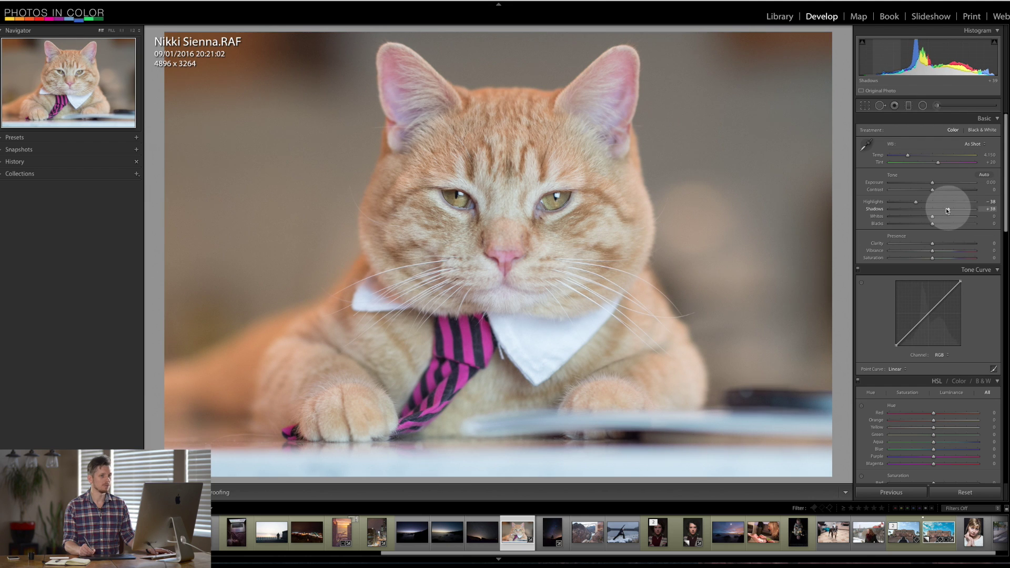
click(936, 225)
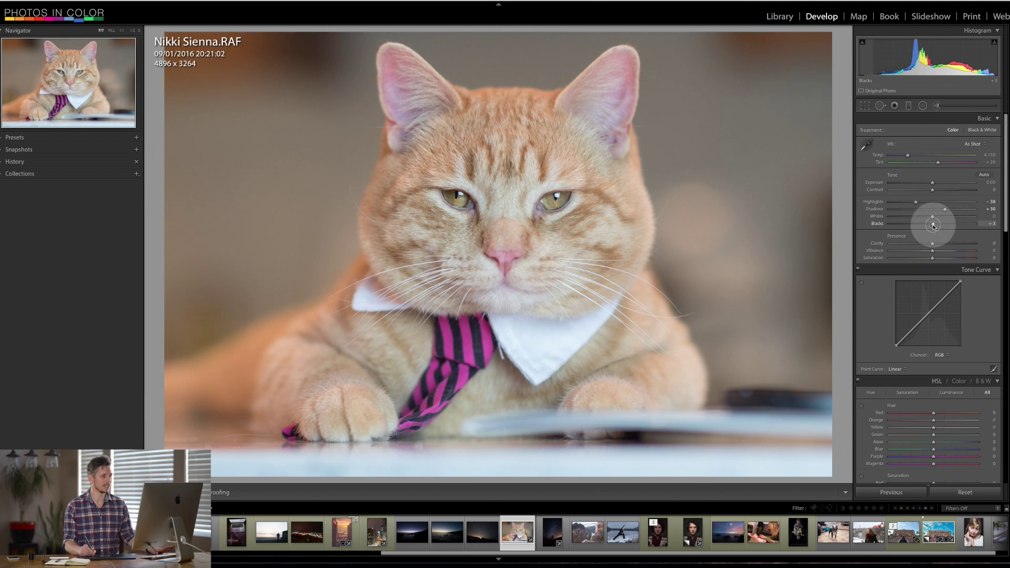
drag(929, 226, 924, 225)
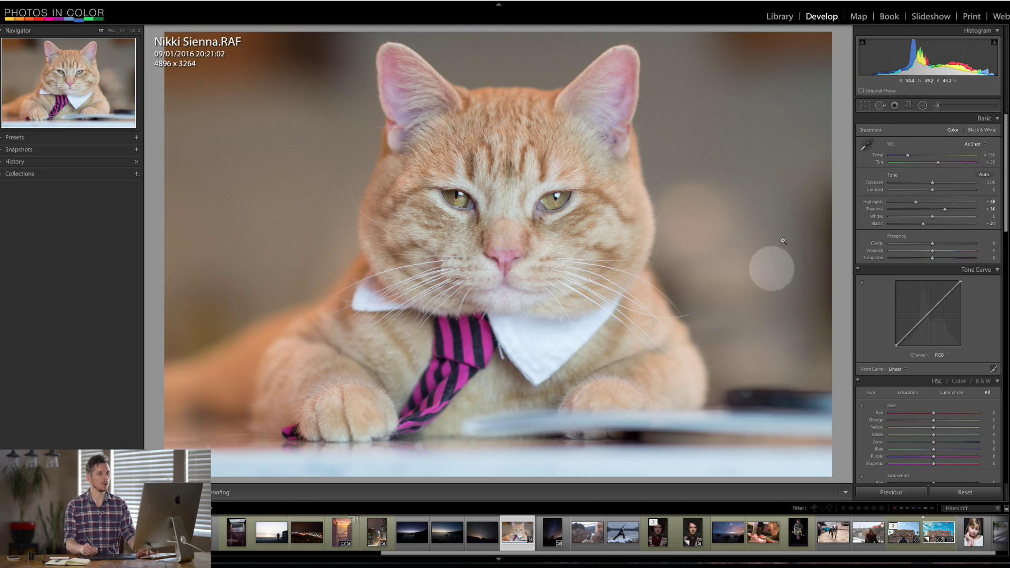
Try a warmer white balance temperature of 6,130 and undo that change.
drag(916, 155, 924, 156)
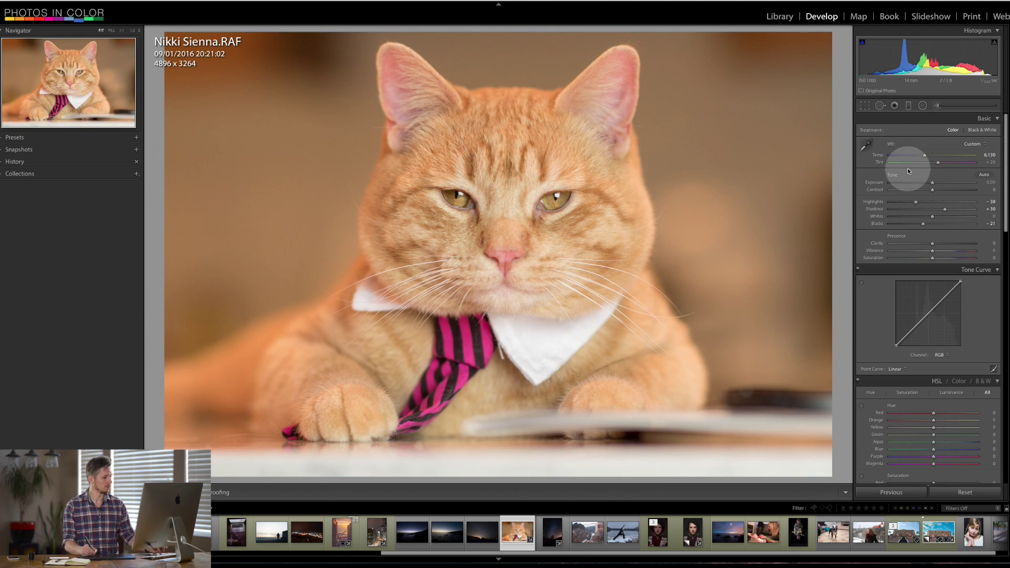
key(ctrl+z)
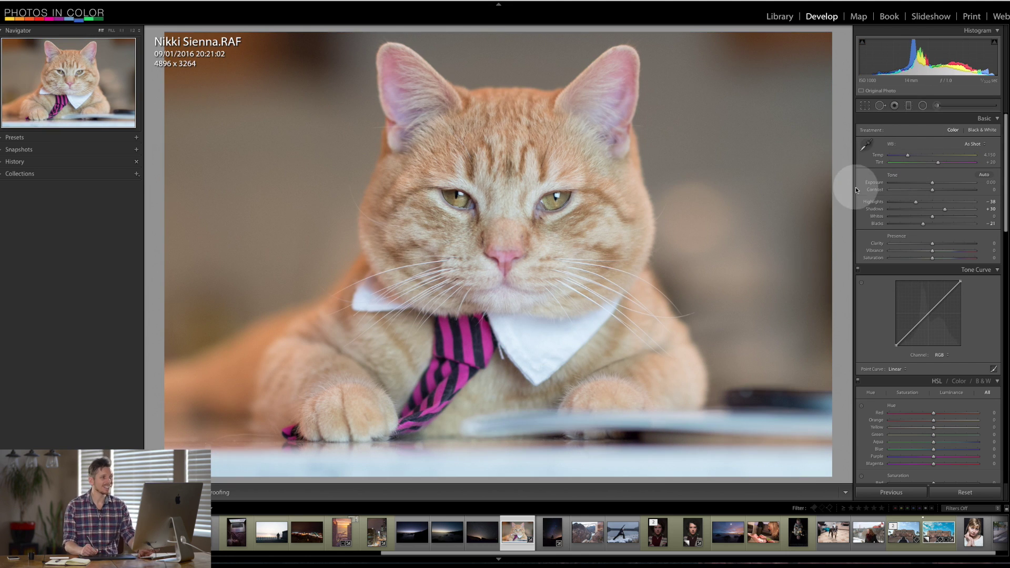
Paint both of the cat's eyes with an Adjustment Brush set to sharpness 0, clarity 23 and exposure 0.34.
click(937, 106)
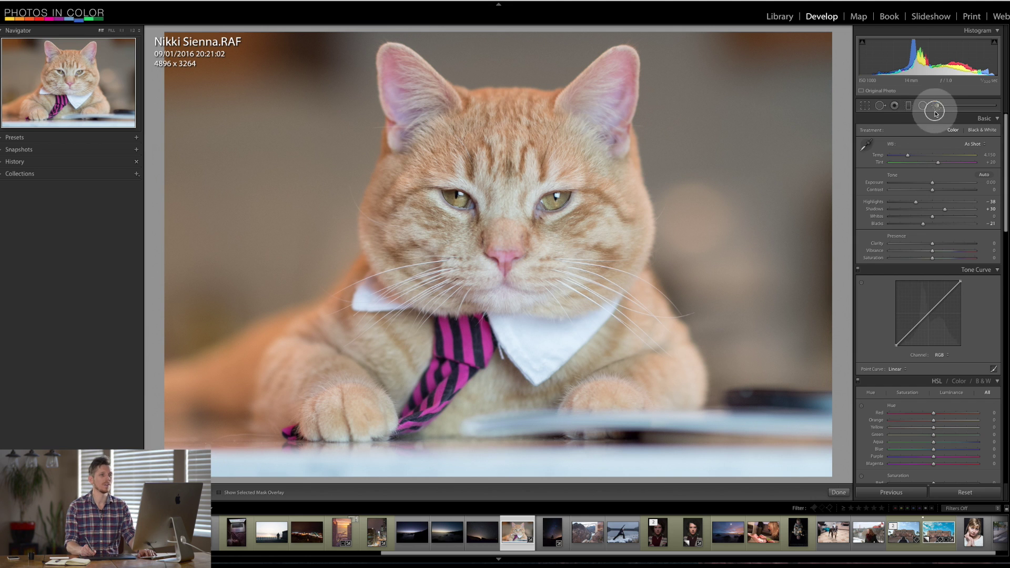
click(122, 32)
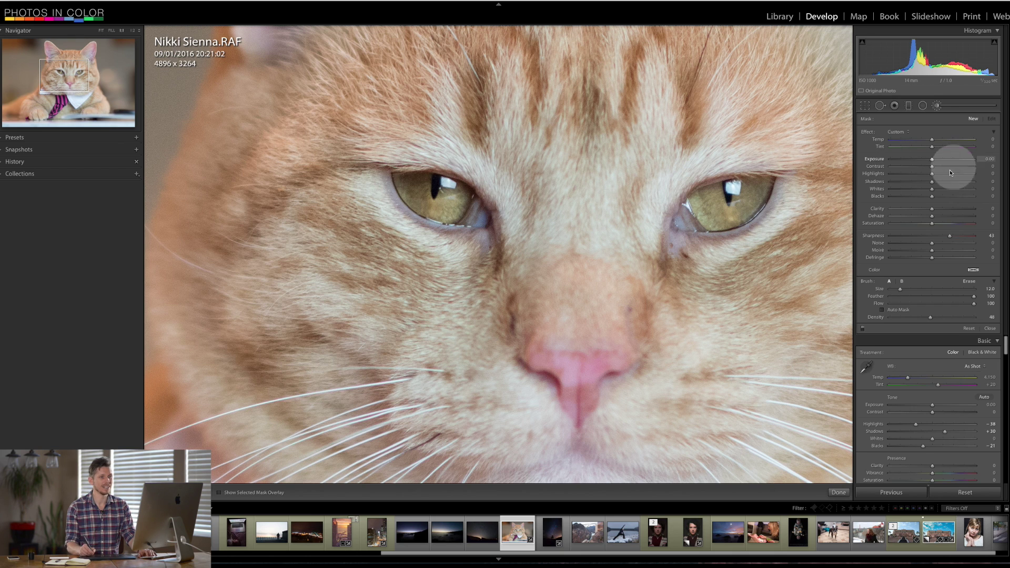
drag(951, 238, 933, 236)
click(872, 137)
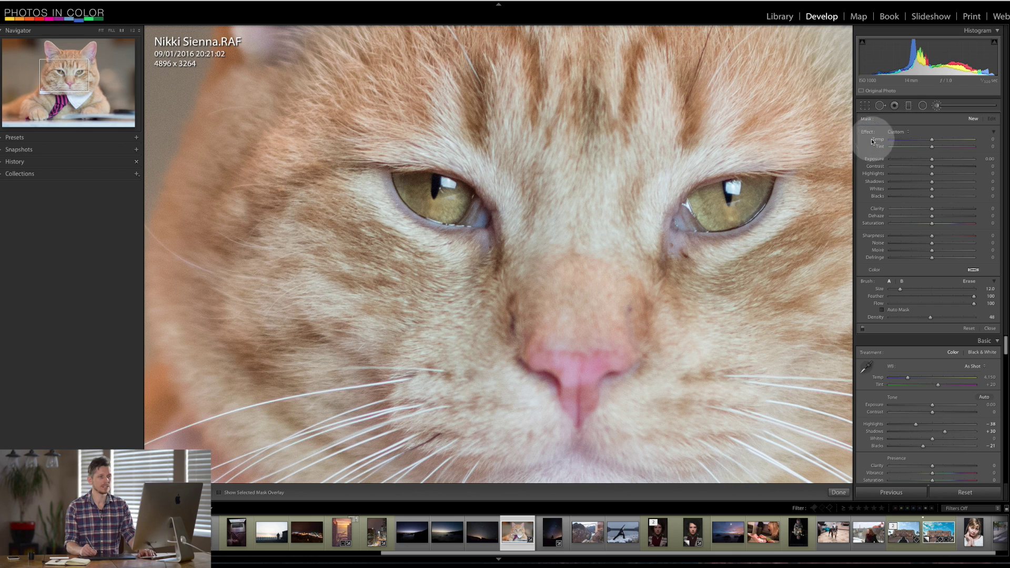
click(942, 212)
drag(936, 211, 946, 209)
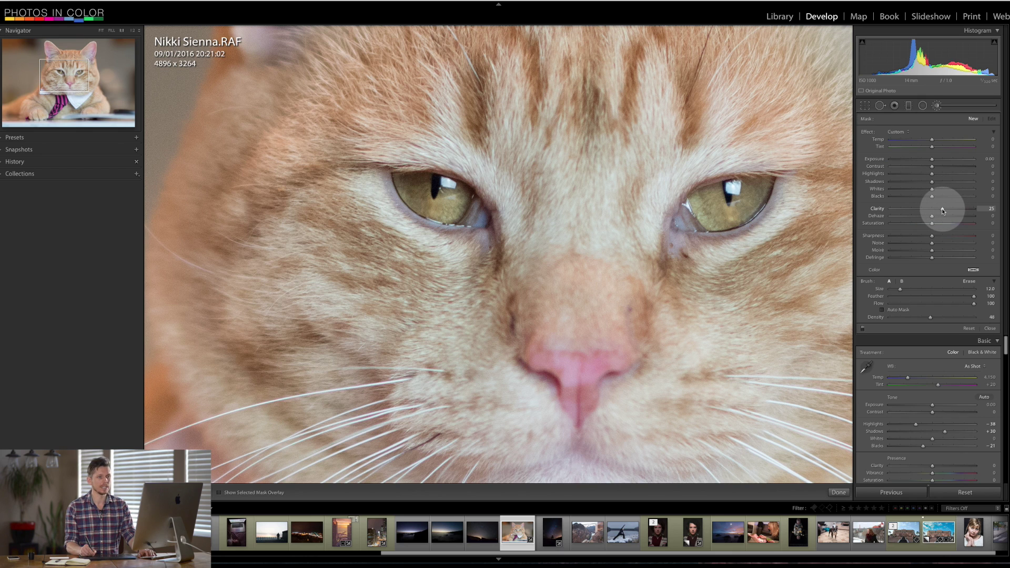
drag(932, 158, 935, 163)
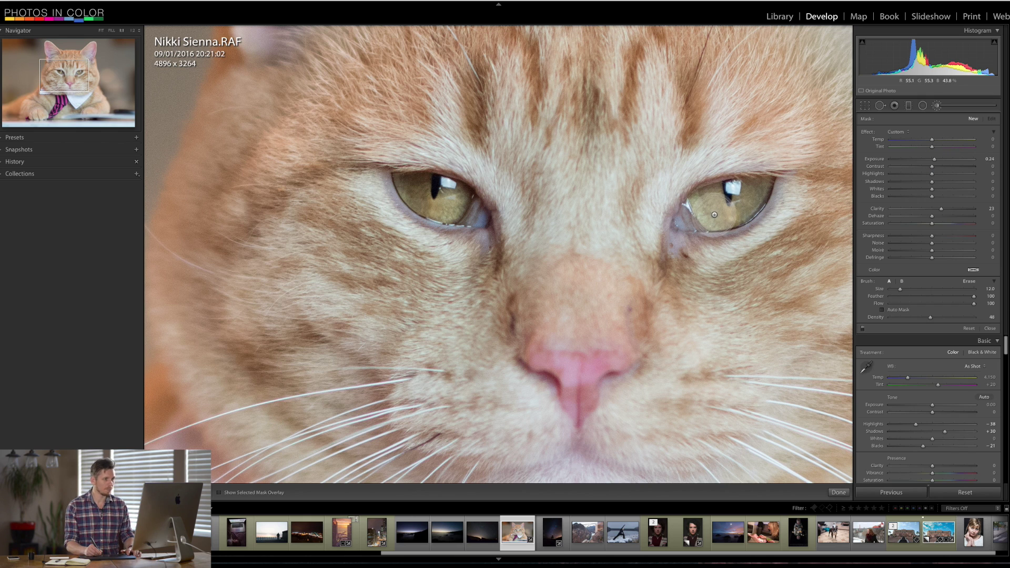
mouse_move(706, 206)
mouse_down()
mouse_move(757, 193)
mouse_move(685, 220)
mouse_move(682, 239)
mouse_up()
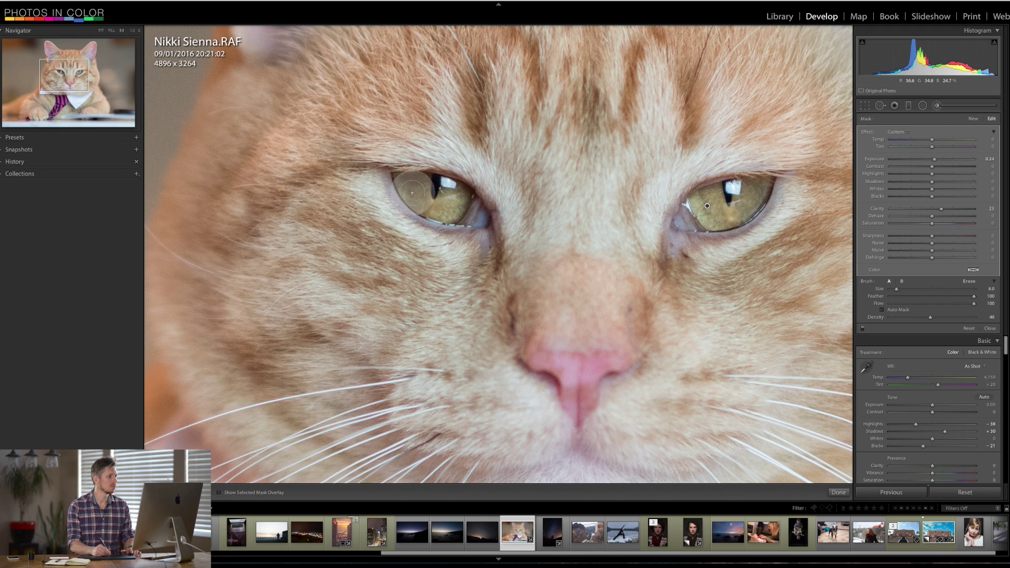
mouse_move(409, 185)
mouse_down()
mouse_move(424, 203)
mouse_move(451, 200)
mouse_move(441, 232)
mouse_up()
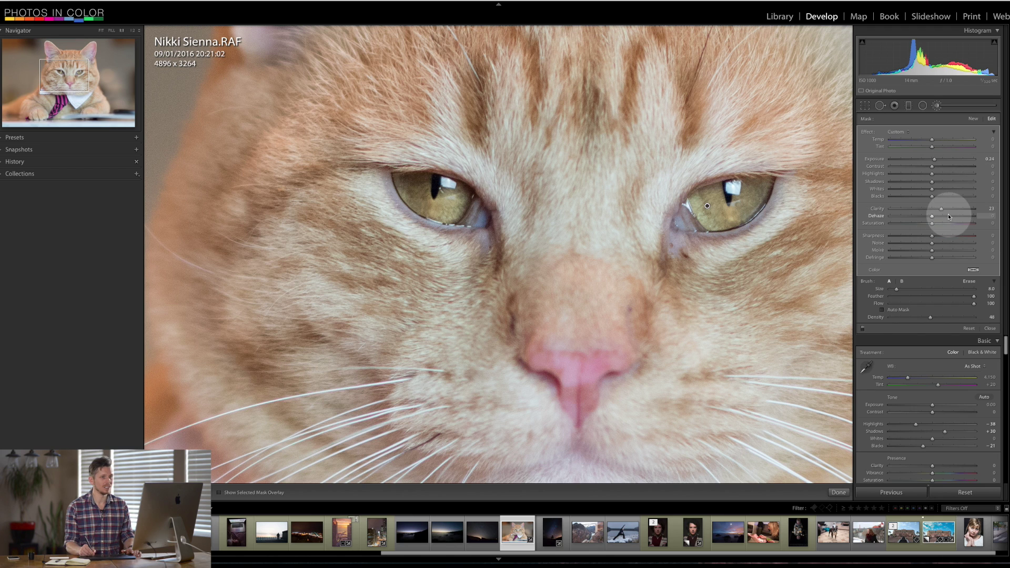
Refine the eye mask to clarity 34 and exposure 0.20, comparing the eyes with the unedited photo.
drag(943, 208, 945, 230)
key(backslash)
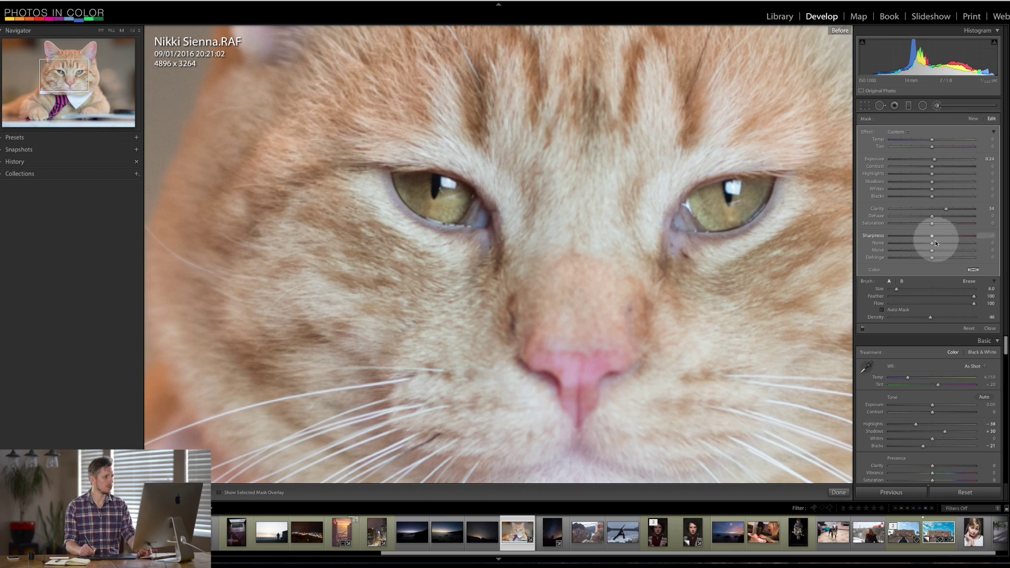
key(backslash)
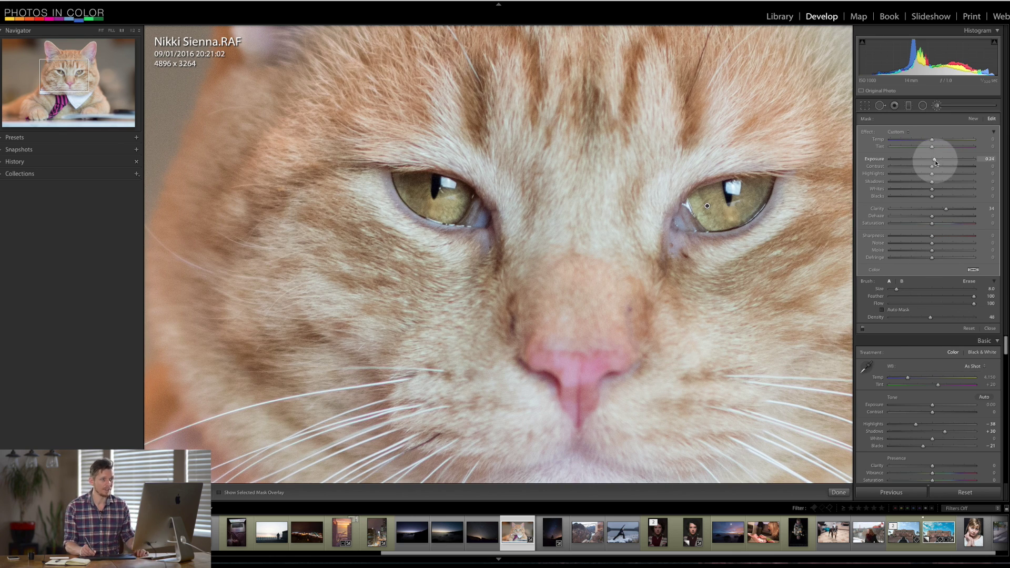
drag(935, 160, 936, 163)
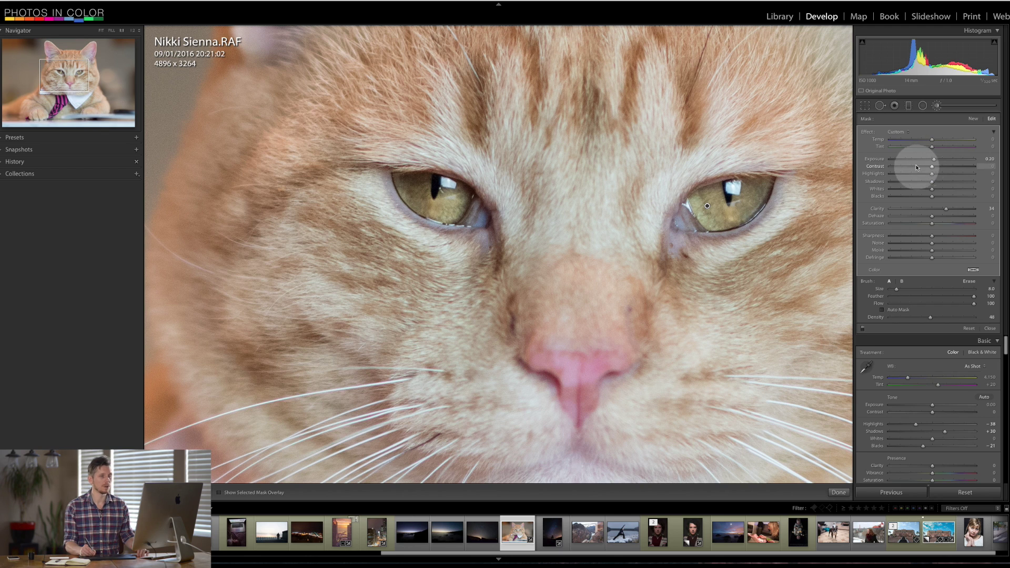
Brighten the reflection in the cat's eye with a new small brush mask at exposure about 0.5, reducing the brush size to 2.
click(974, 119)
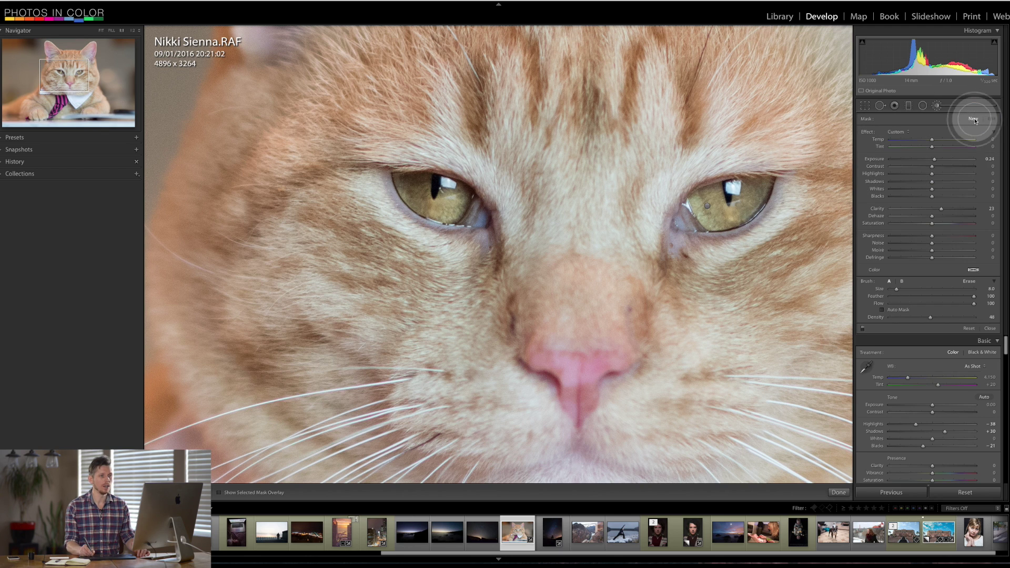
drag(936, 162, 938, 162)
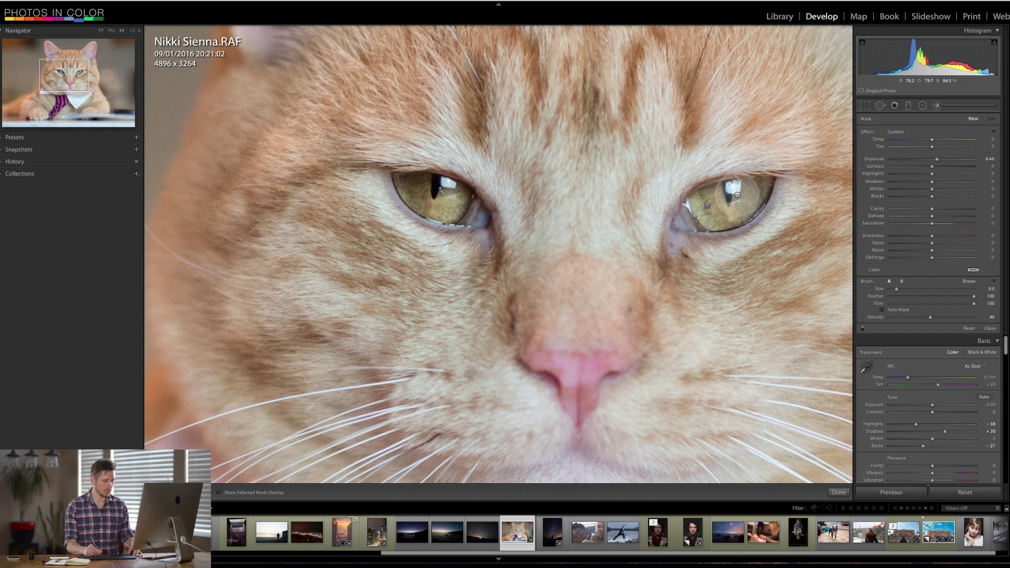
key(bracketleft)
key(bracketleft)
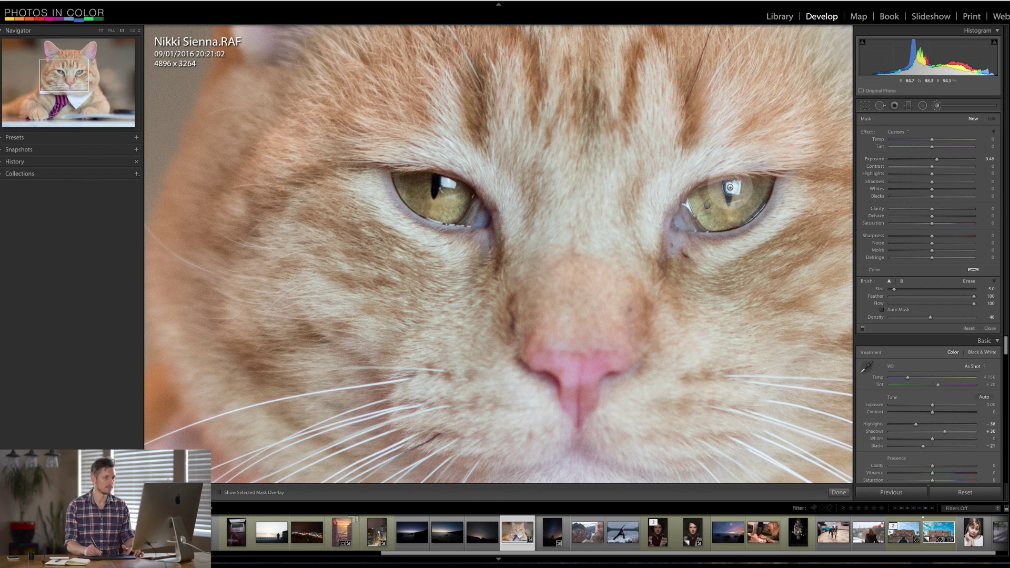
click(735, 187)
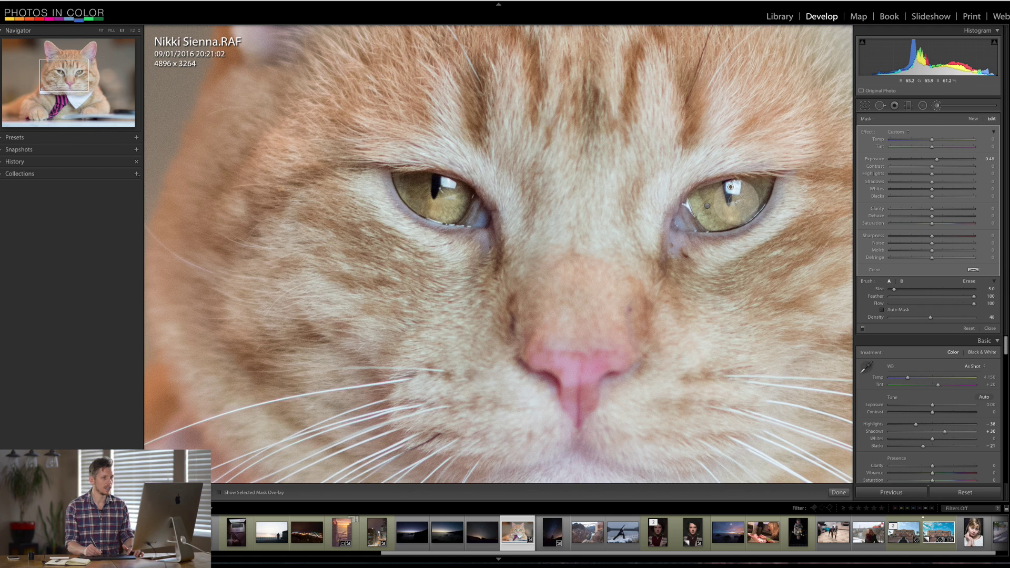
key(bracketleft)
key(bracketleft)
key(bracketleft)
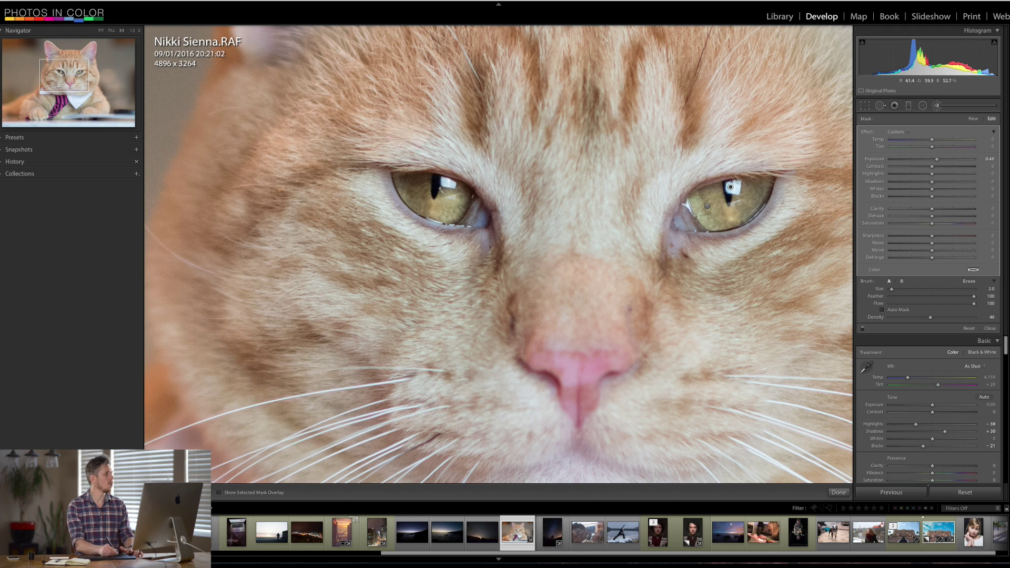
Compare the whole photo with its unedited version and close the Adjustment Brush.
click(102, 31)
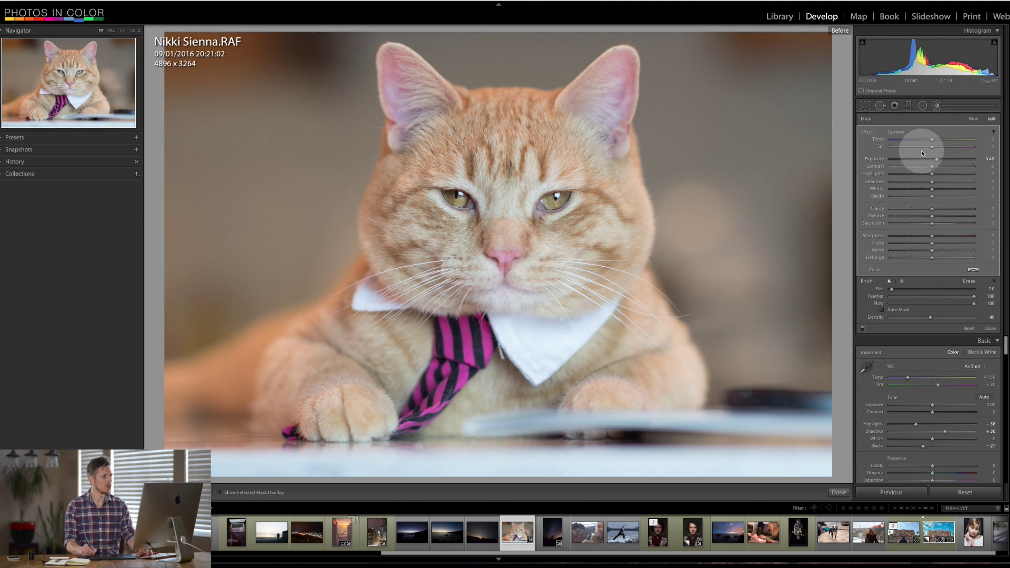
key(backslash)
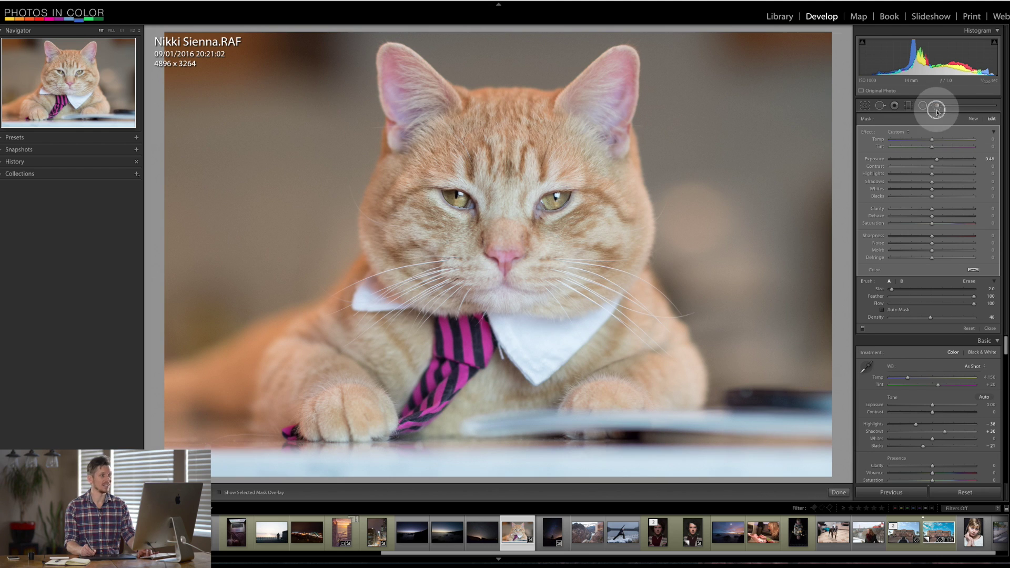
click(936, 109)
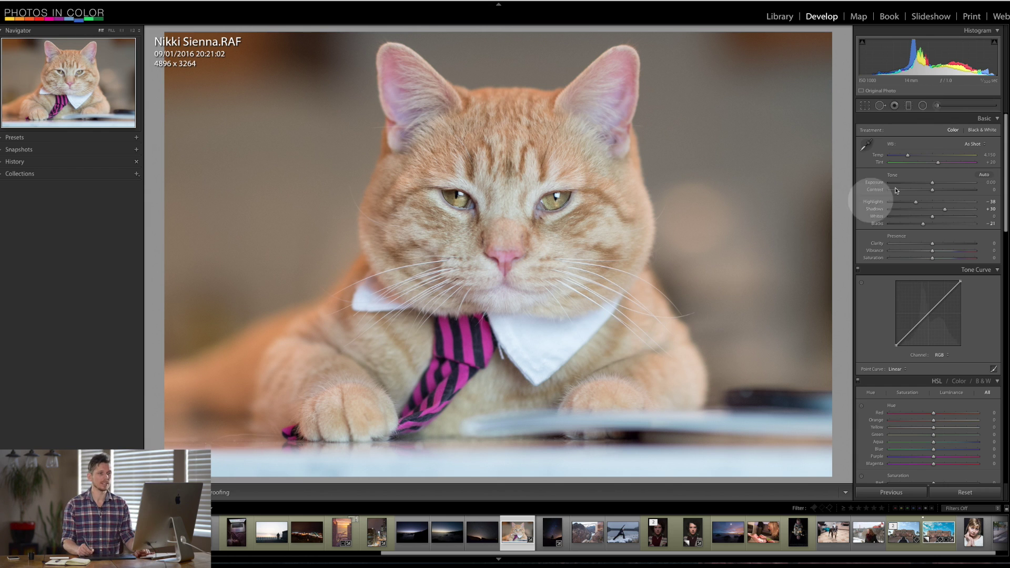
Inspect the cat's cheek, ear, whiskers and collar areas close up for sharpness and detail.
drag(1005, 163, 1008, 119)
click(637, 232)
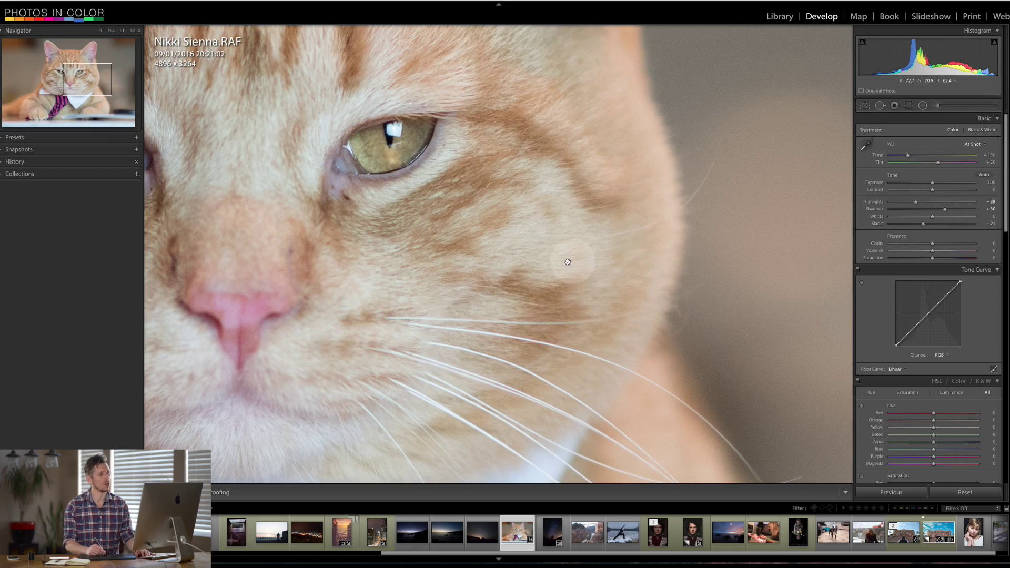
drag(573, 228, 677, 350)
drag(629, 207, 646, 416)
drag(561, 346, 609, 256)
drag(581, 324, 607, 158)
drag(588, 283, 563, 182)
click(587, 240)
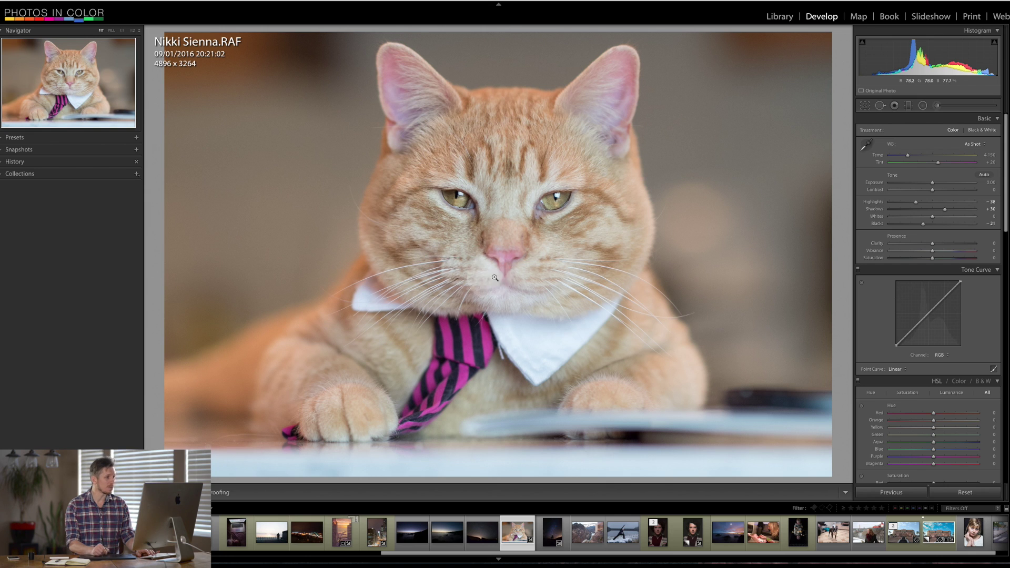
Paint a new size 12 Adjustment Brush mask with sharpness 33 and clarity 5 over the cat's face, collar and paws.
click(937, 105)
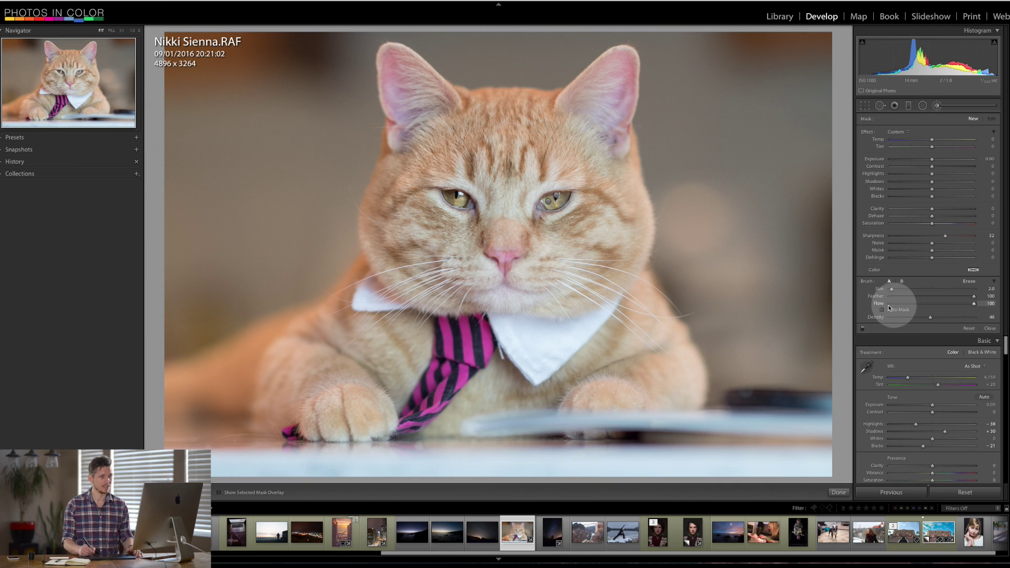
drag(892, 289, 872, 284)
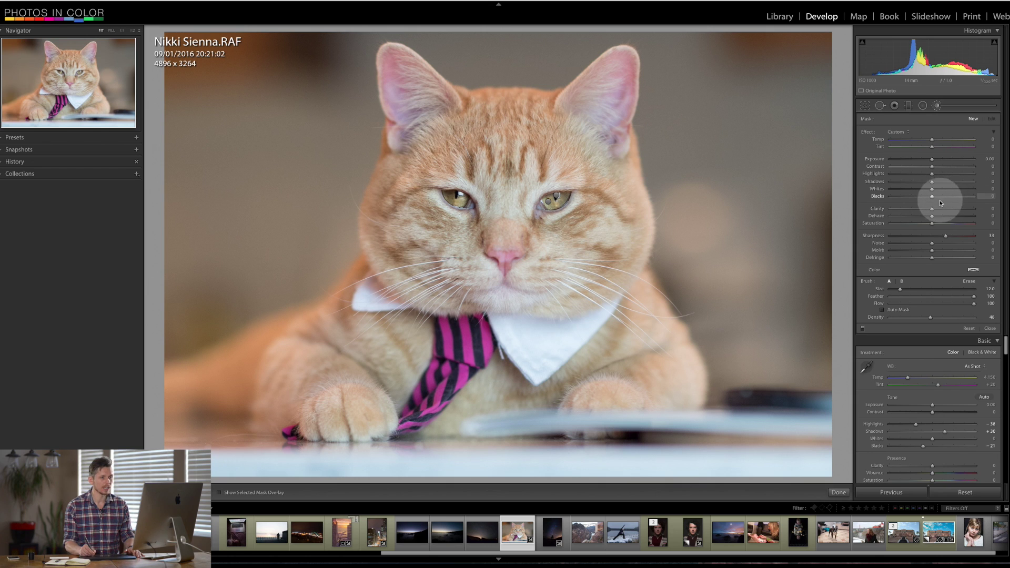
click(989, 208)
text(5)
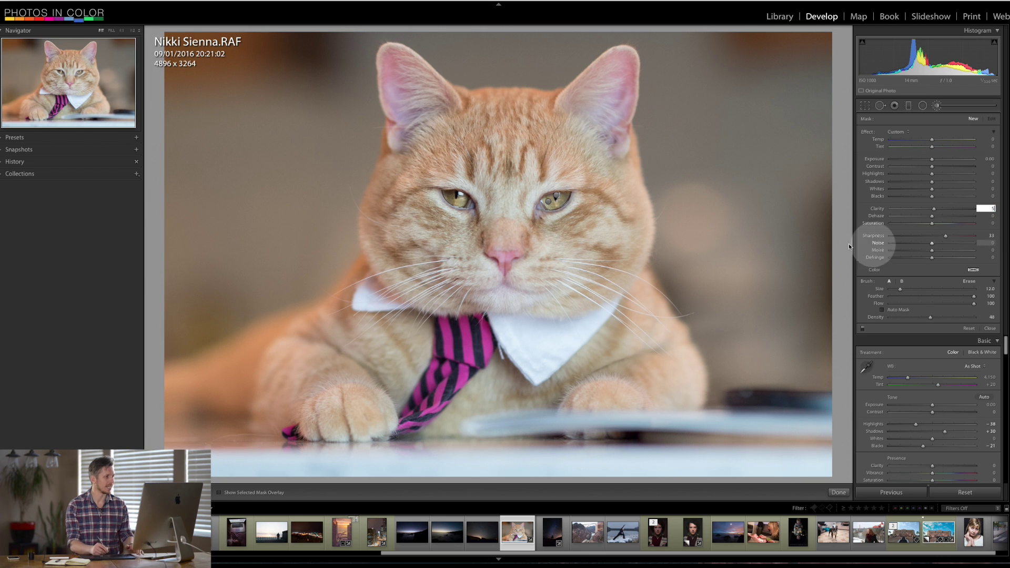
mouse_move(487, 111)
mouse_down()
mouse_move(482, 163)
mouse_move(500, 123)
mouse_up()
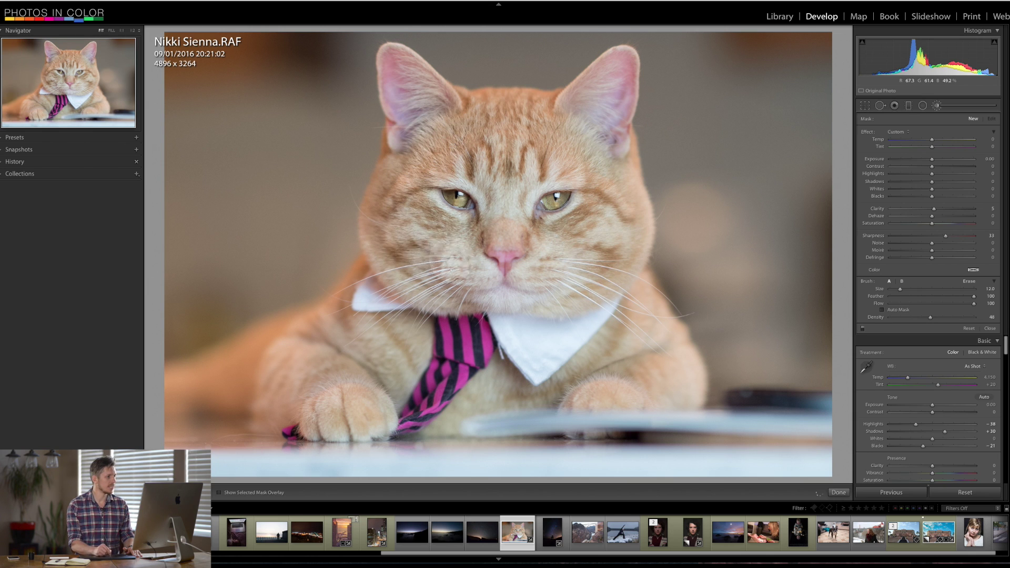
click(460, 283)
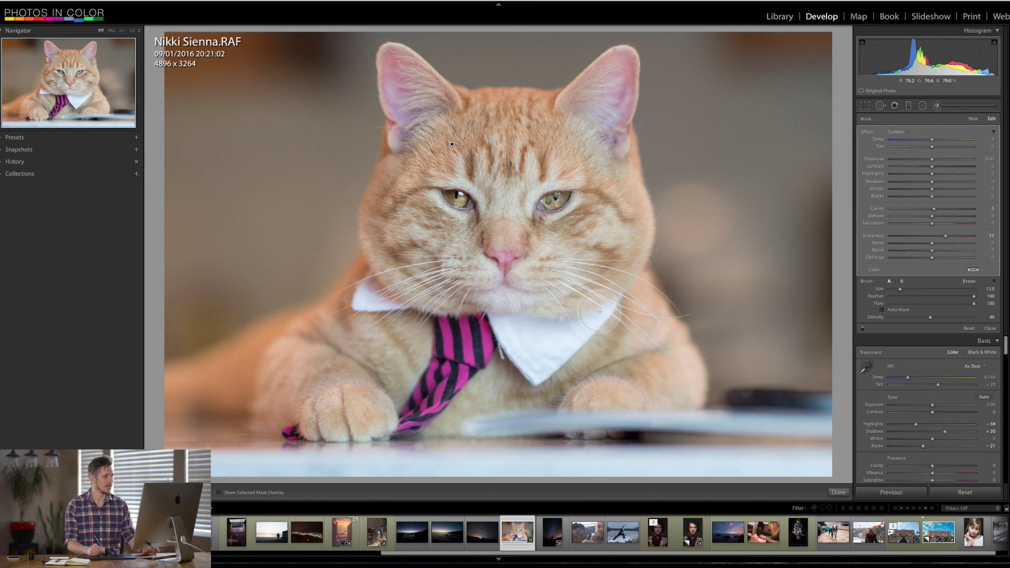
Extend the sharpening mask over the uncovered fur around the eyes and cheeks, using the mask overlay to check the coverage.
key(o)
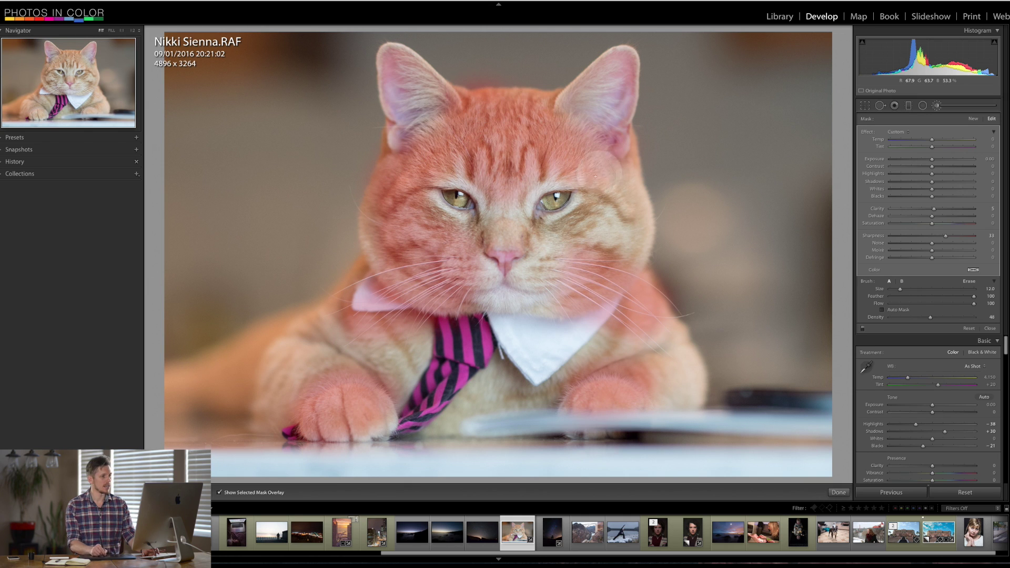
mouse_move(595, 176)
mouse_down()
mouse_move(608, 235)
mouse_move(623, 229)
mouse_move(626, 251)
mouse_move(506, 231)
mouse_move(499, 214)
mouse_move(466, 234)
mouse_up()
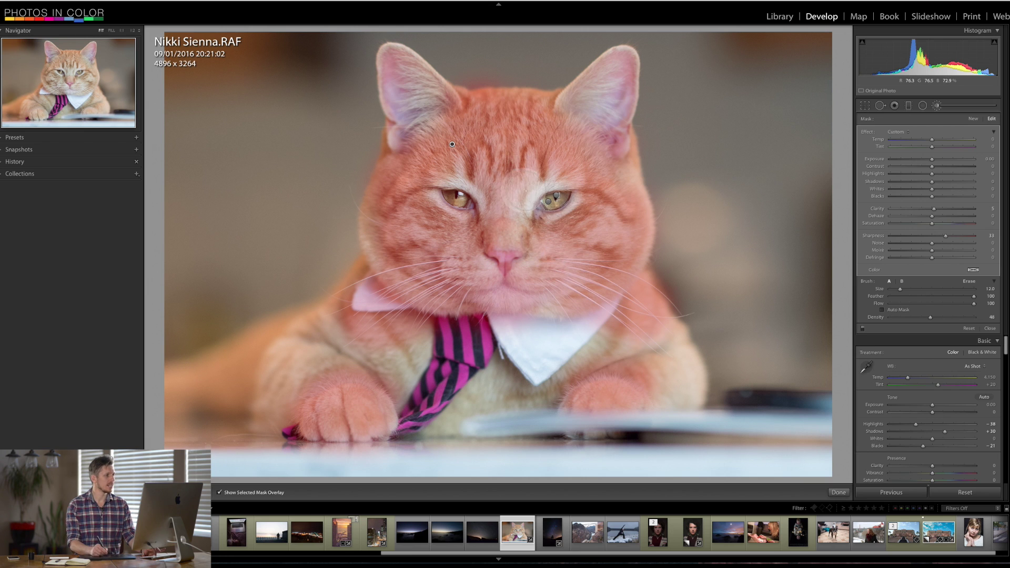
key(o)
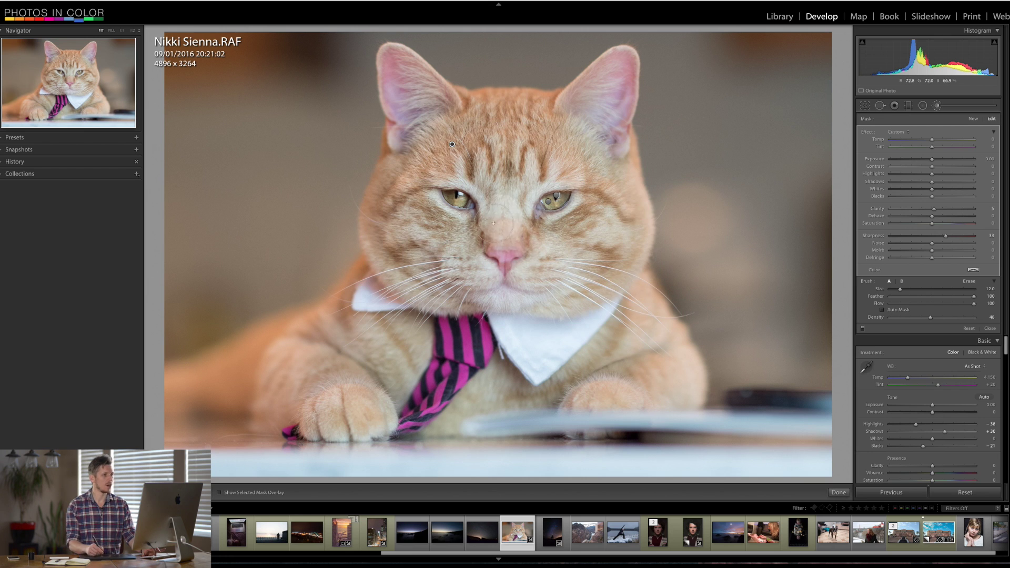
Close the Adjustment Brush and compare the sharpened forehead and eyes close up with the unedited photo.
click(938, 107)
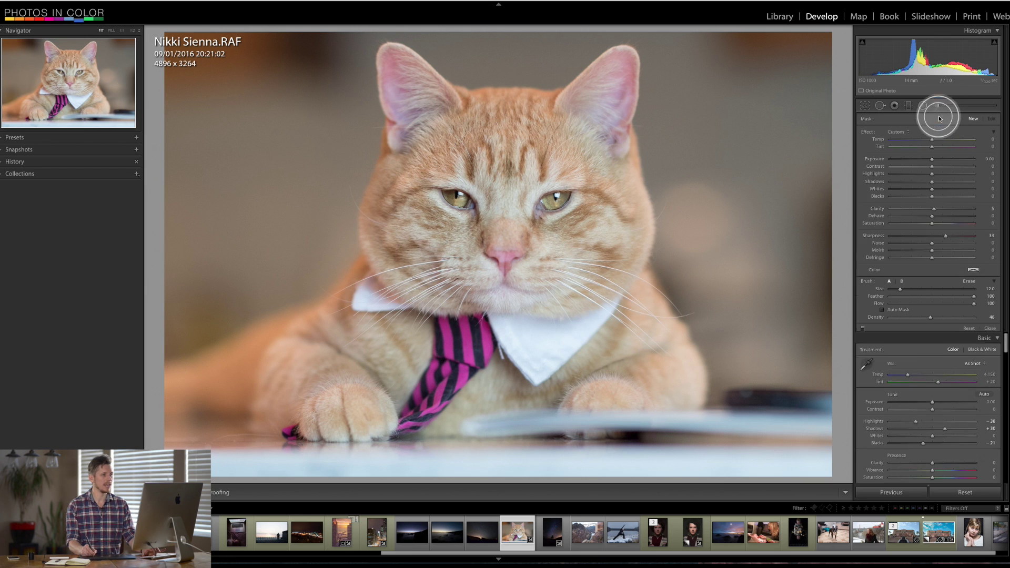
click(491, 134)
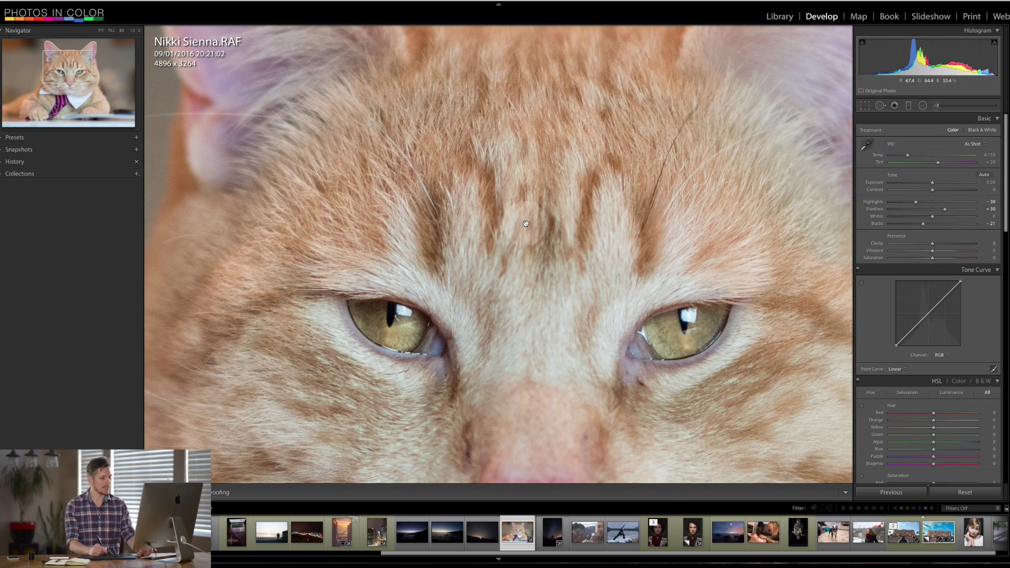
key(backslash)
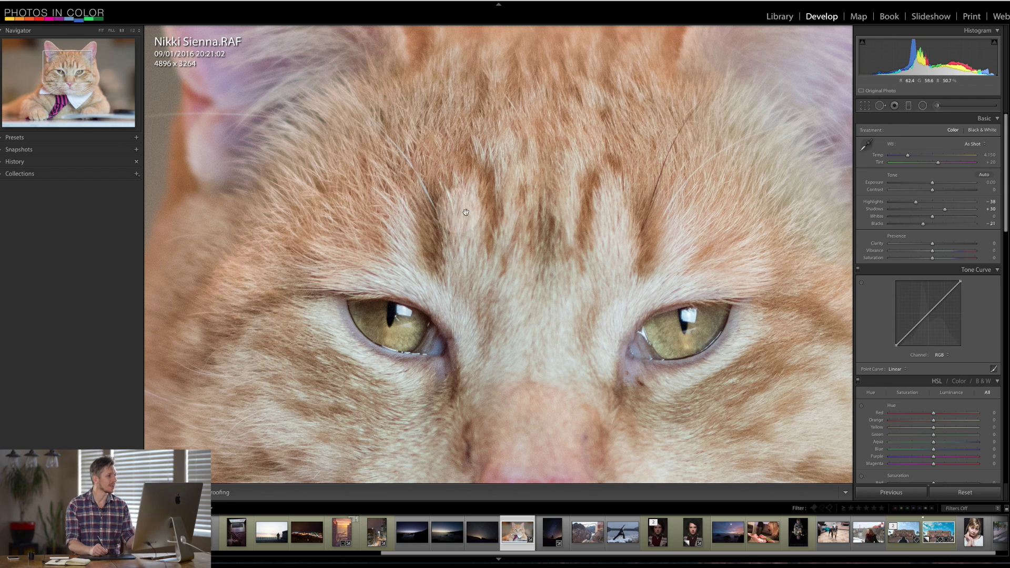
click(521, 232)
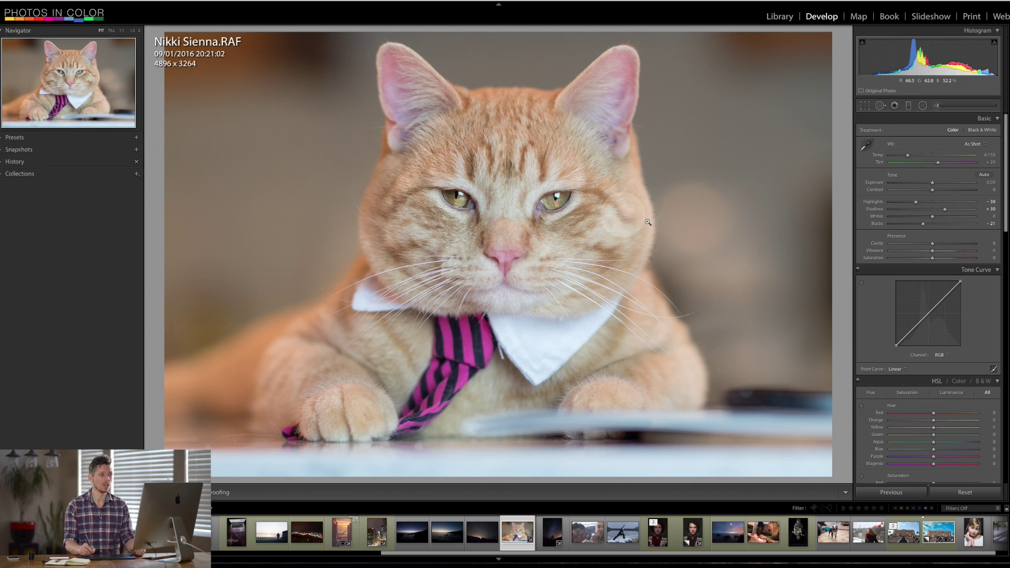
Try to darken the orange fur and brighten the white fur on the forehead with targeted luminance adjustments.
scroll(1006, 177, down, 10)
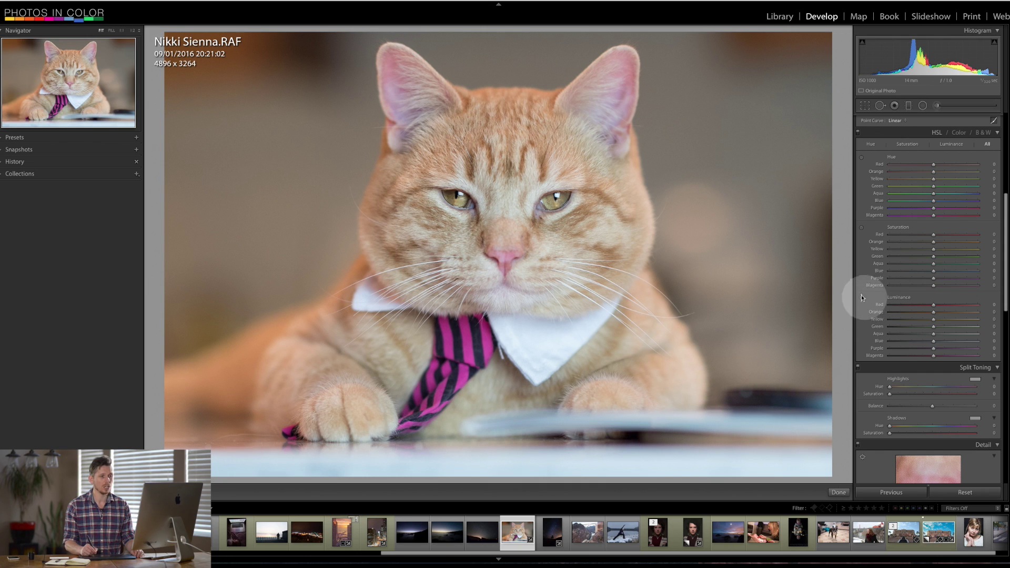
click(868, 300)
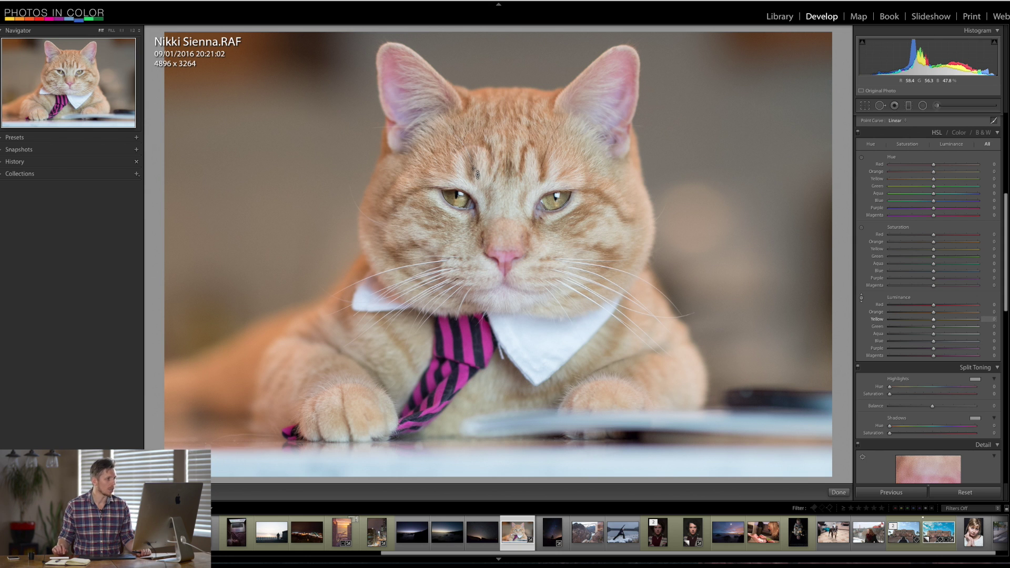
mouse_move(472, 164)
mouse_down()
mouse_move(472, 129)
mouse_move(472, 182)
mouse_up()
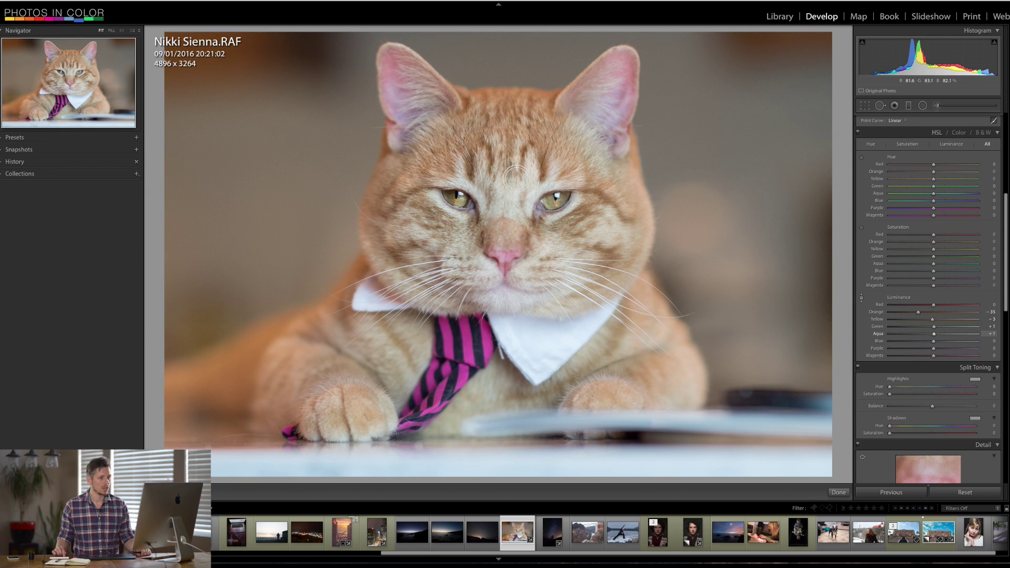
mouse_move(516, 177)
mouse_down()
mouse_move(516, 158)
mouse_move(517, 190)
mouse_up()
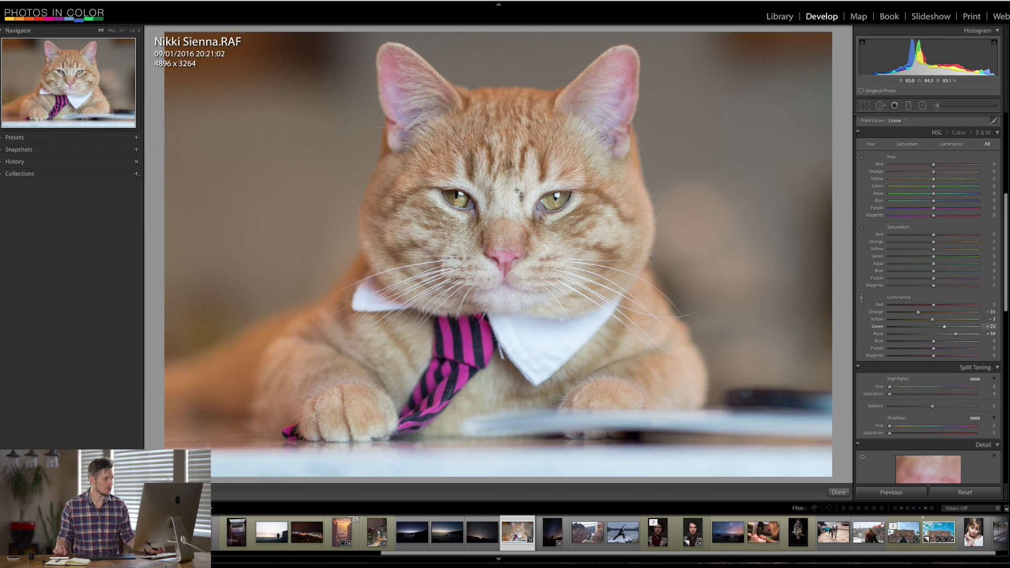
key(cmd+z)
mouse_move(534, 168)
mouse_down()
mouse_move(534, 150)
mouse_move(534, 165)
mouse_up()
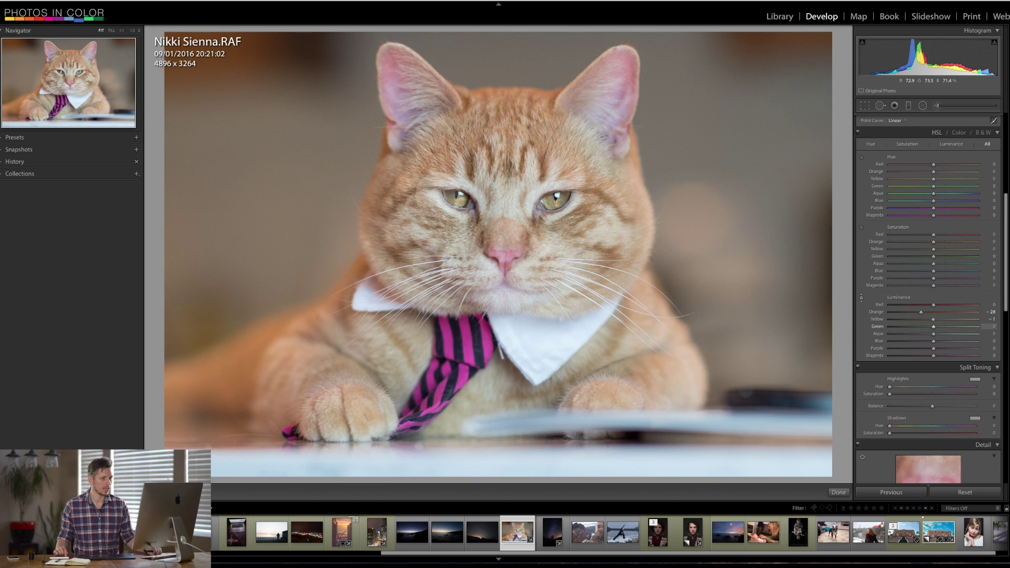
mouse_move(438, 178)
mouse_down()
mouse_move(436, 192)
mouse_move(430, 174)
mouse_move(431, 219)
mouse_move(429, 180)
mouse_up()
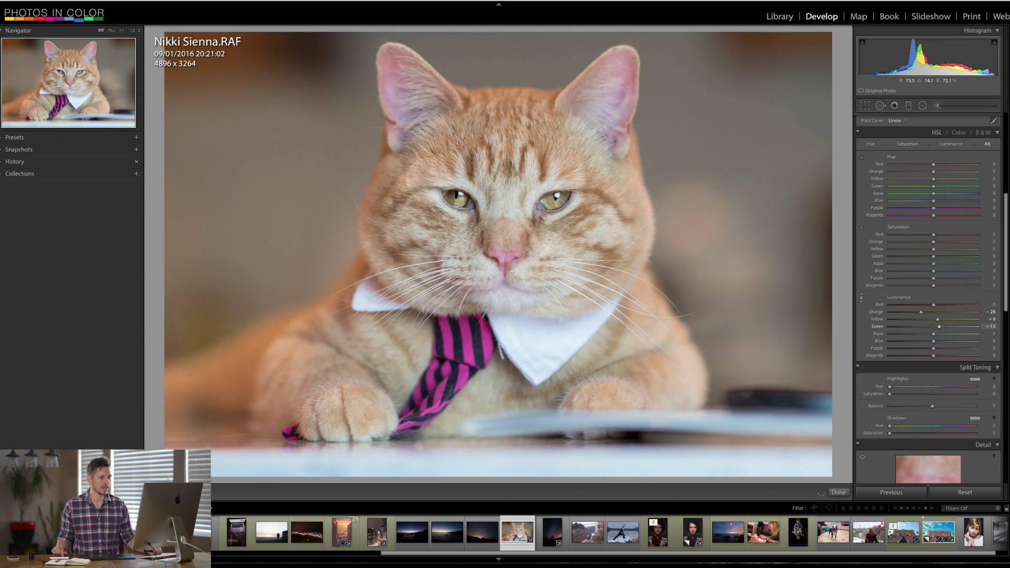
Reset the green, orange and yellow luminance to their defaults.
double_click(941, 327)
double_click(922, 313)
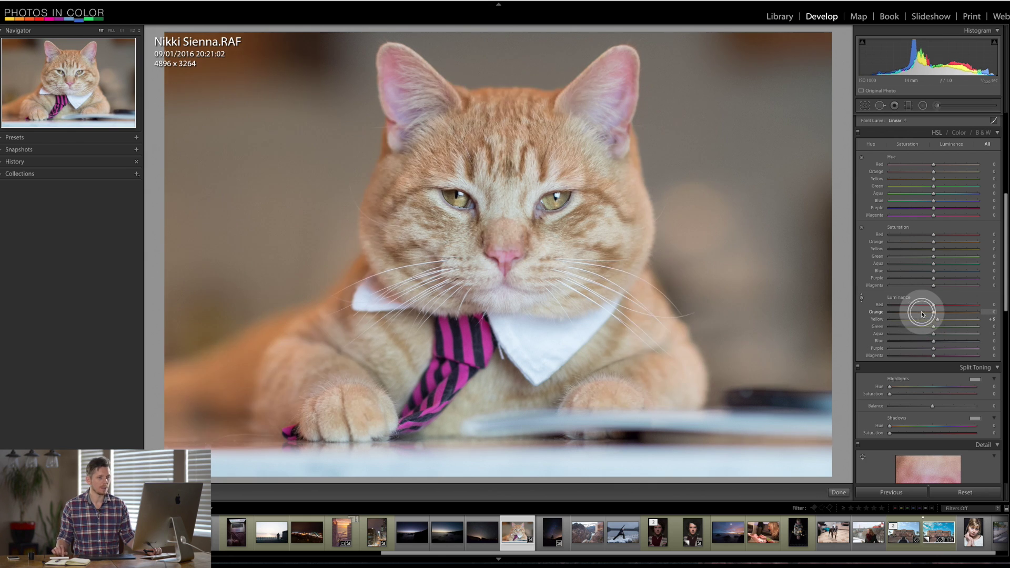
double_click(938, 319)
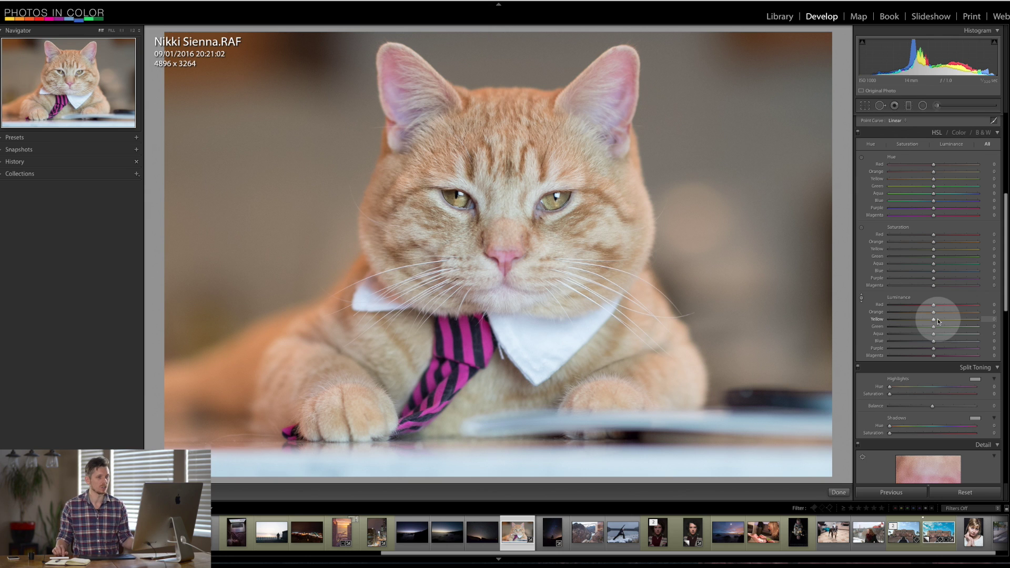
Set the yellow luminance to +14 and the orange luminance to -13, and end the targeted luminance adjustment.
mouse_move(934, 322)
mouse_down()
mouse_move(962, 320)
mouse_move(954, 323)
mouse_up()
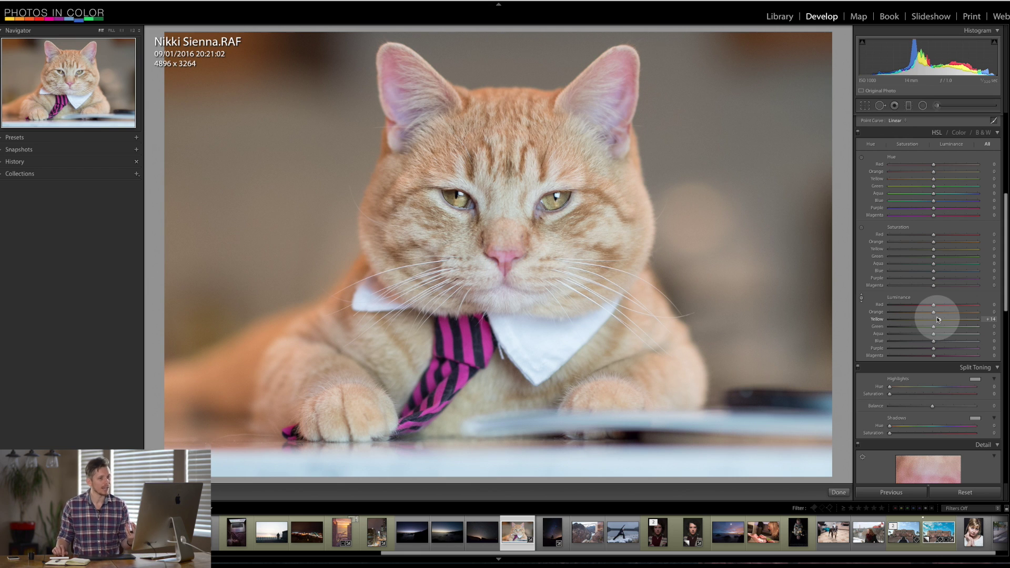
drag(934, 311, 920, 311)
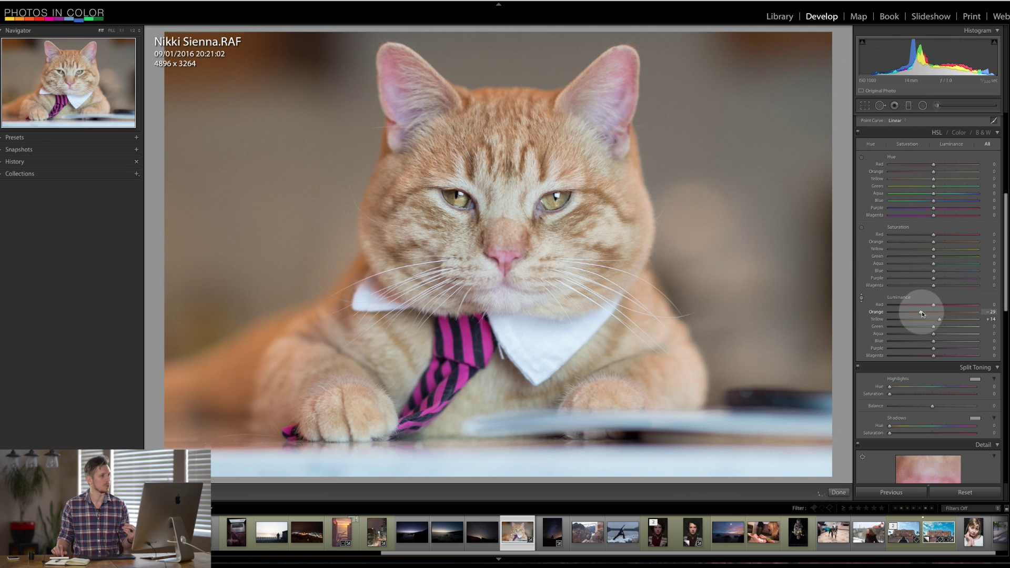
mouse_move(922, 312)
mouse_down()
mouse_move(955, 311)
mouse_move(933, 315)
mouse_up()
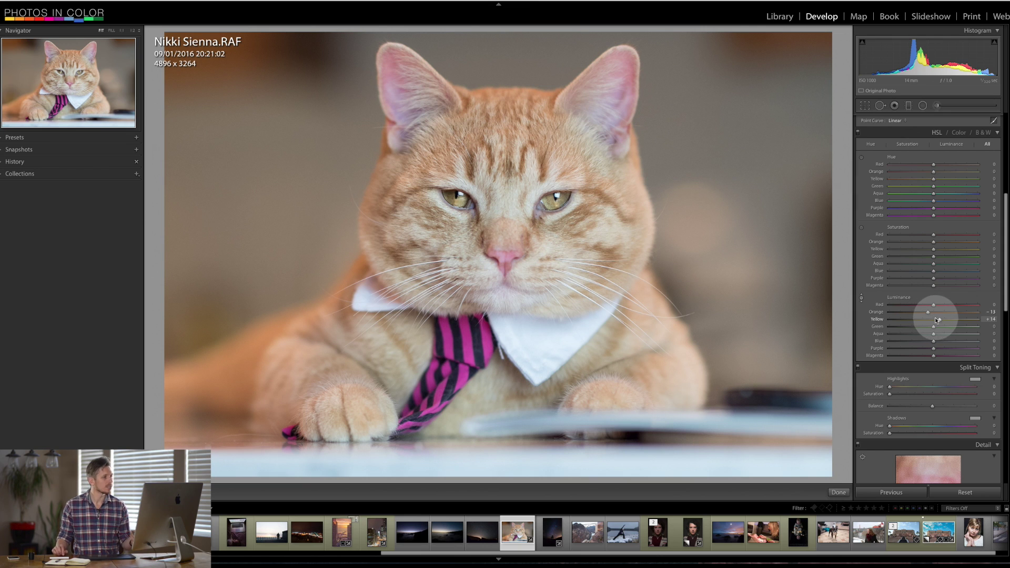
click(795, 222)
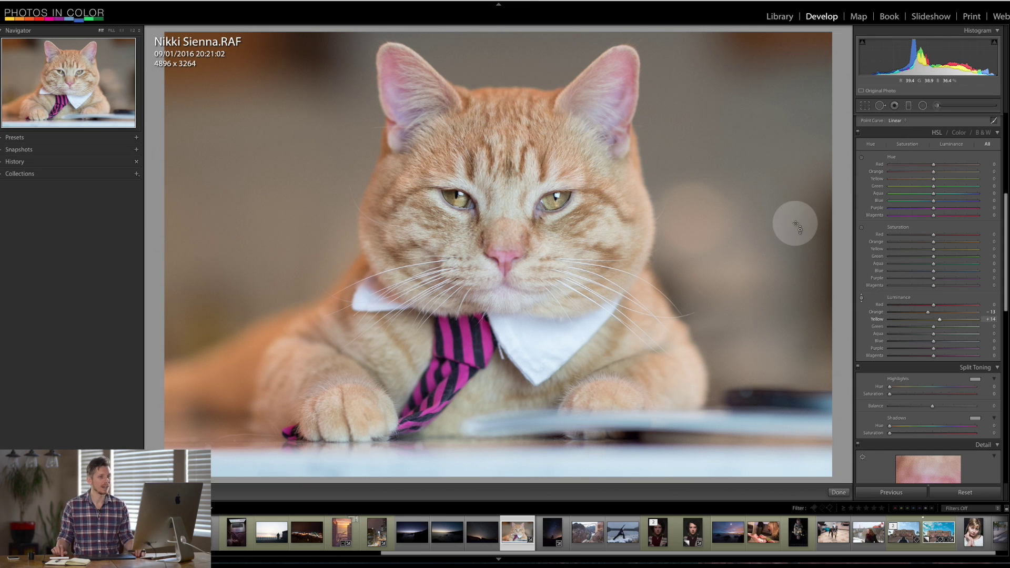
click(981, 319)
click(935, 208)
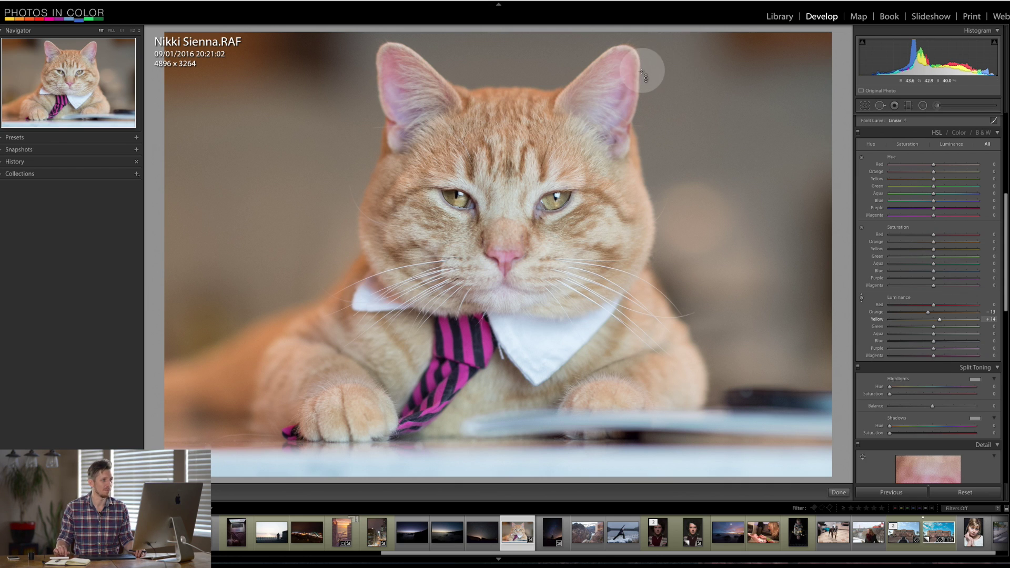
Boost the pink tones by setting saturation to red +10, purple +25 and magenta +39, and compare with the unedited photo.
click(861, 228)
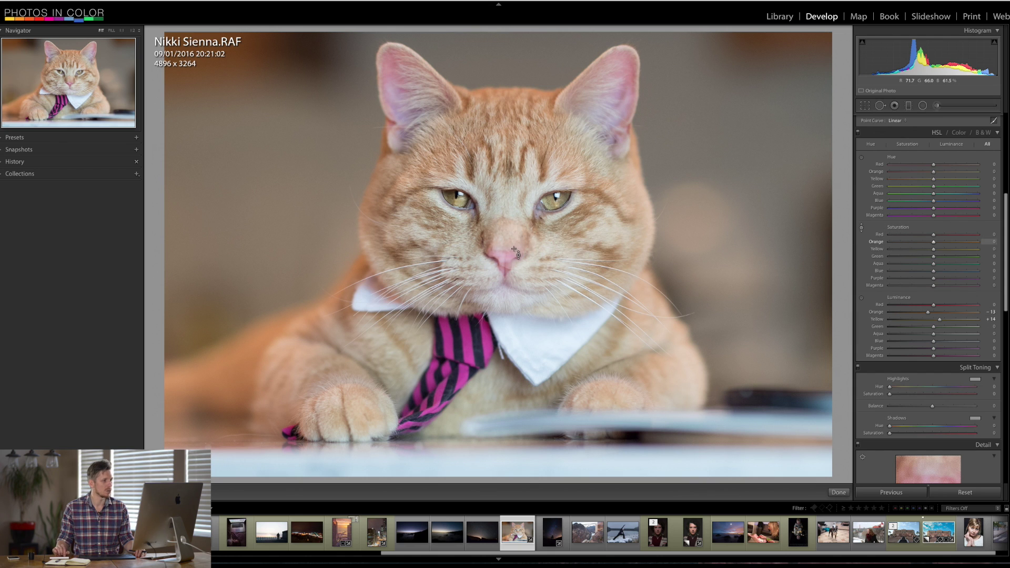
drag(507, 257, 507, 234)
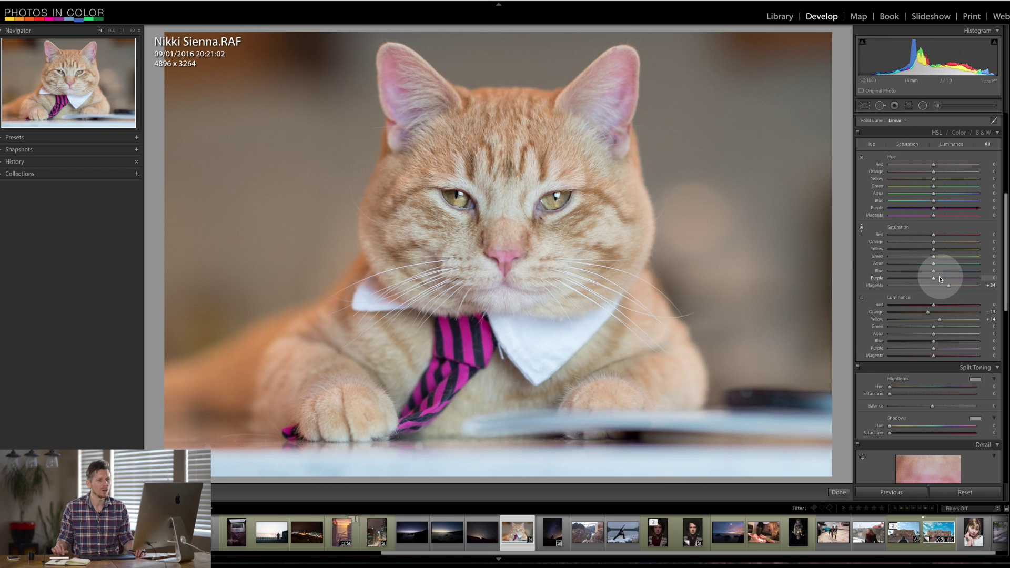
drag(936, 235, 940, 237)
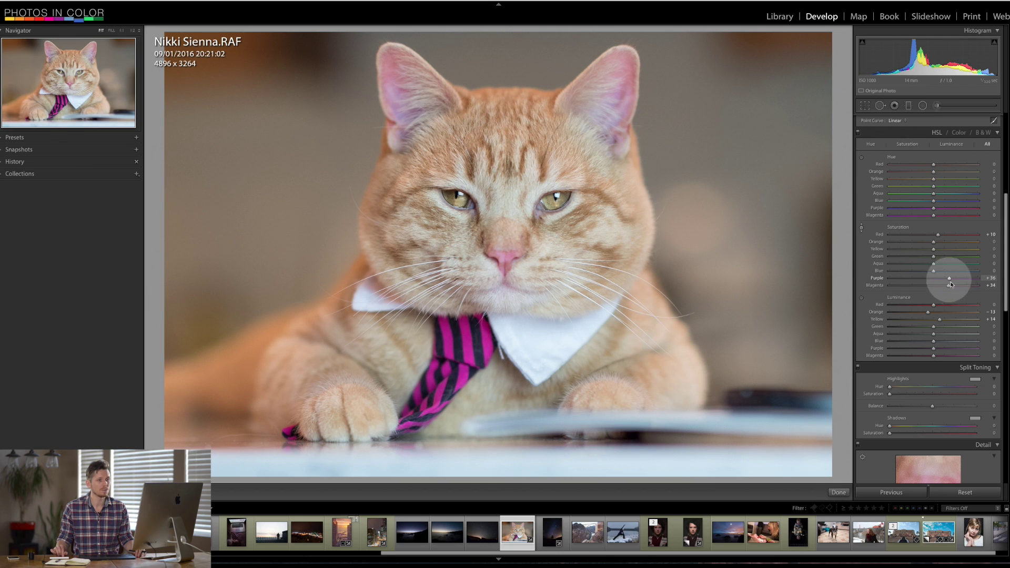
mouse_move(952, 282)
mouse_down()
mouse_move(944, 276)
mouse_move(952, 288)
mouse_up()
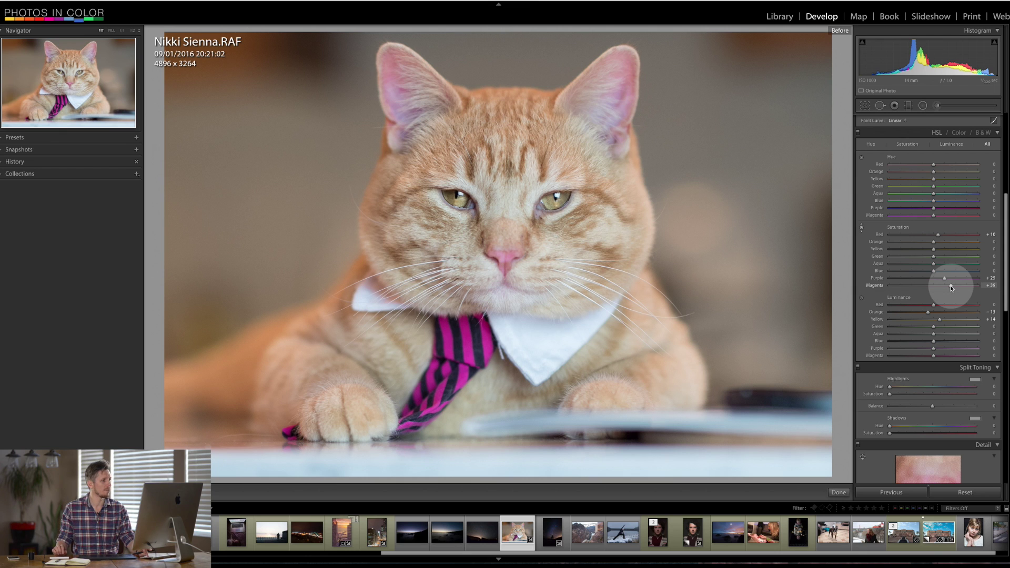
key(backslash)
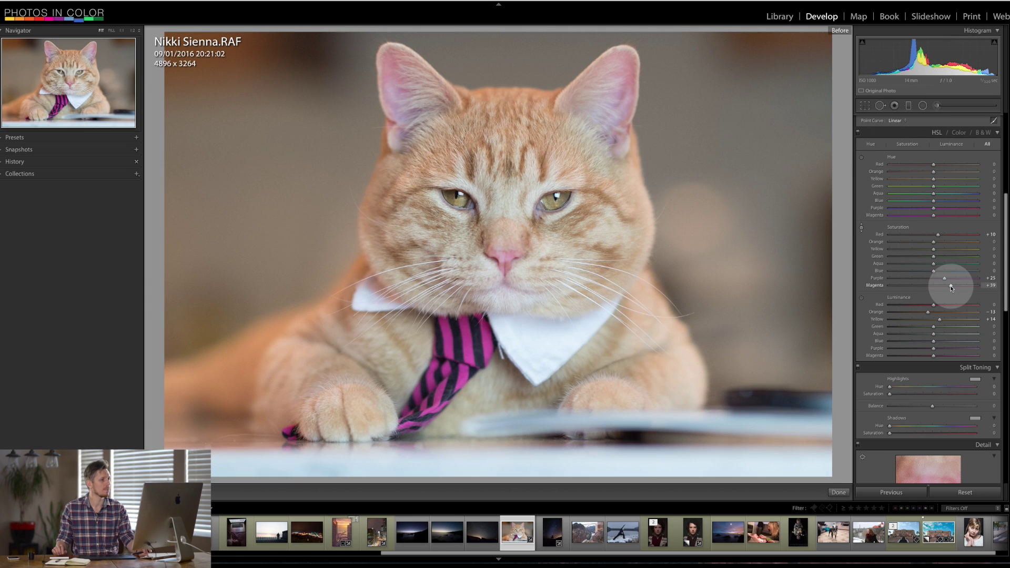
Add a radial filter around the cat's head that darkens the area outside it, with exposure -0.32 and shadows -75.
click(924, 106)
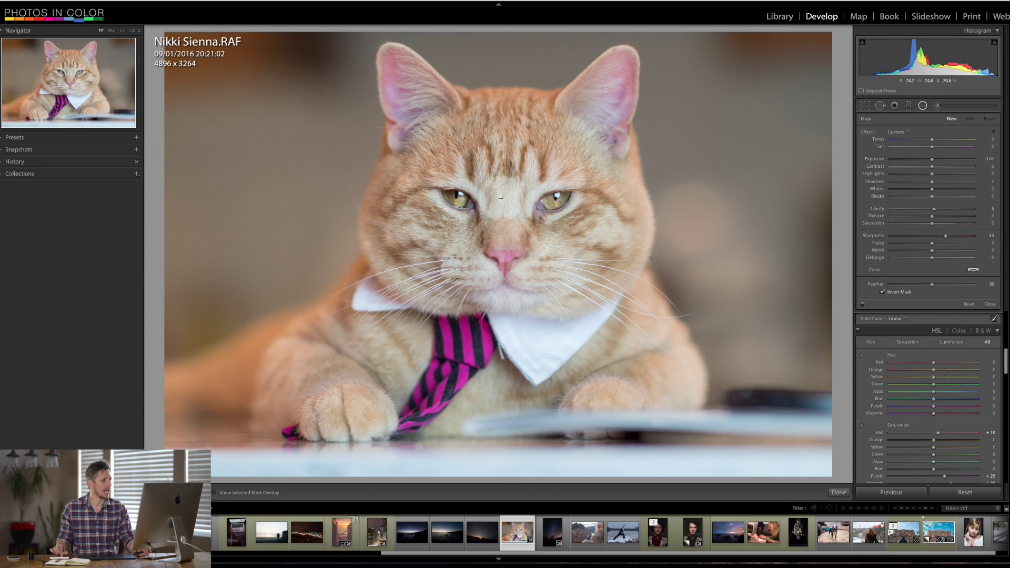
drag(501, 199, 723, 378)
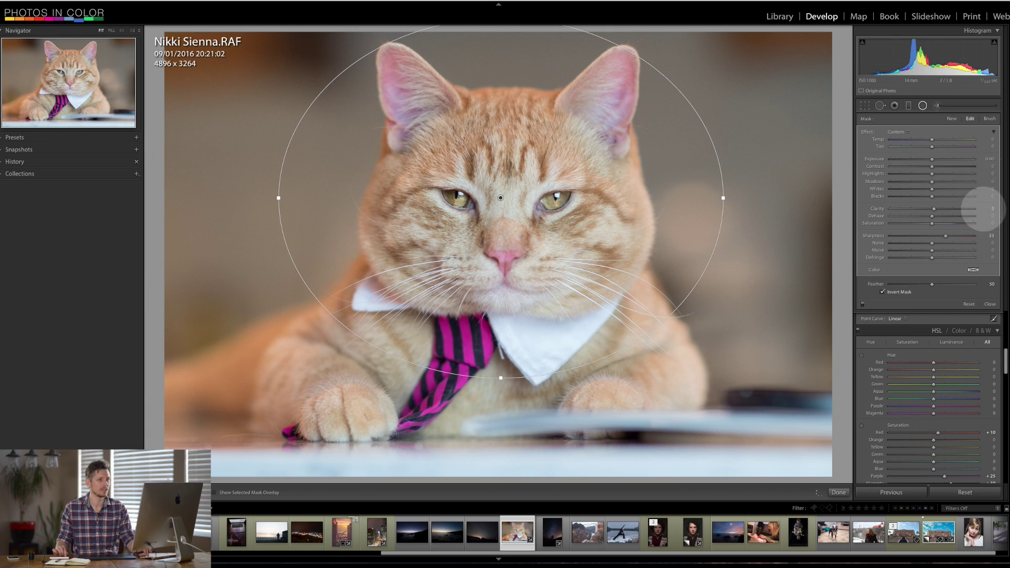
drag(932, 159, 928, 160)
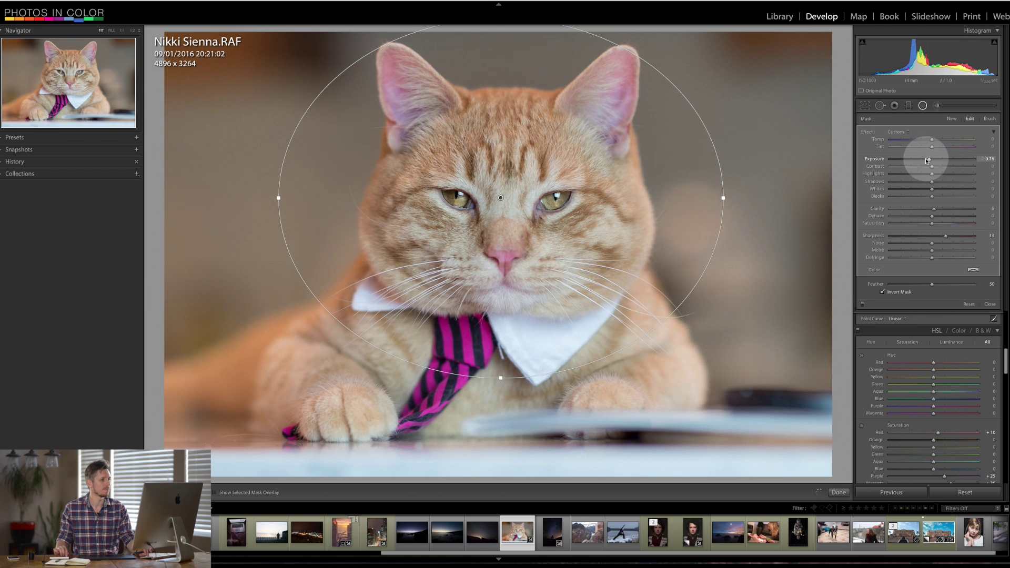
click(881, 293)
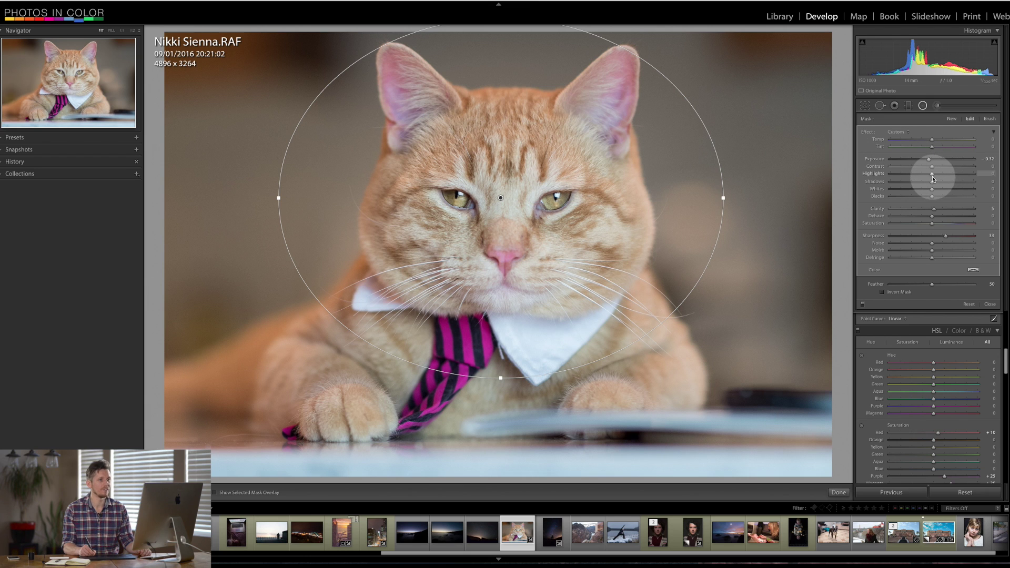
drag(932, 183, 896, 183)
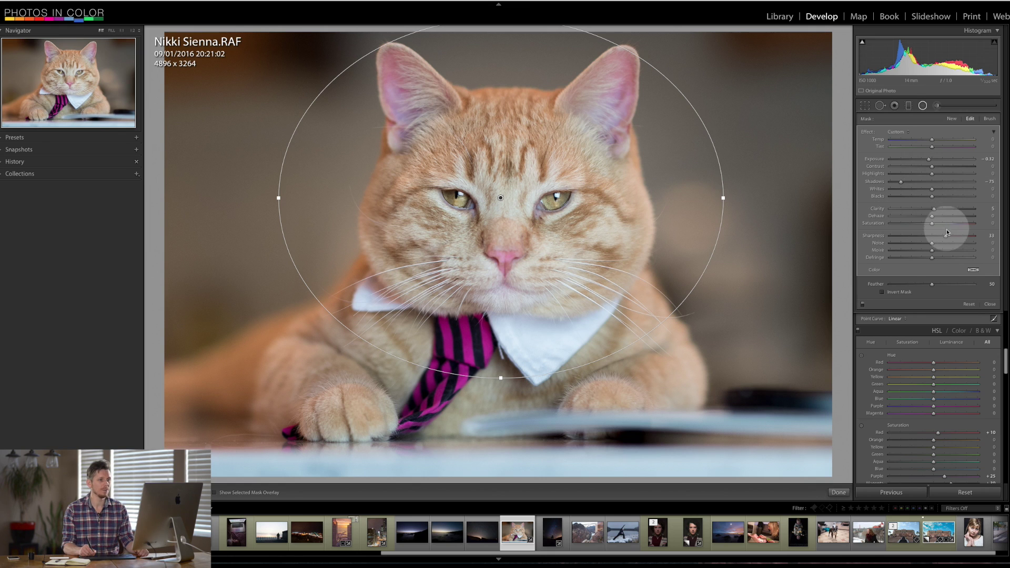
Set the radial filter's sharpness to -69 and erase its mask over the cat's front paws with the brush.
drag(947, 240, 898, 252)
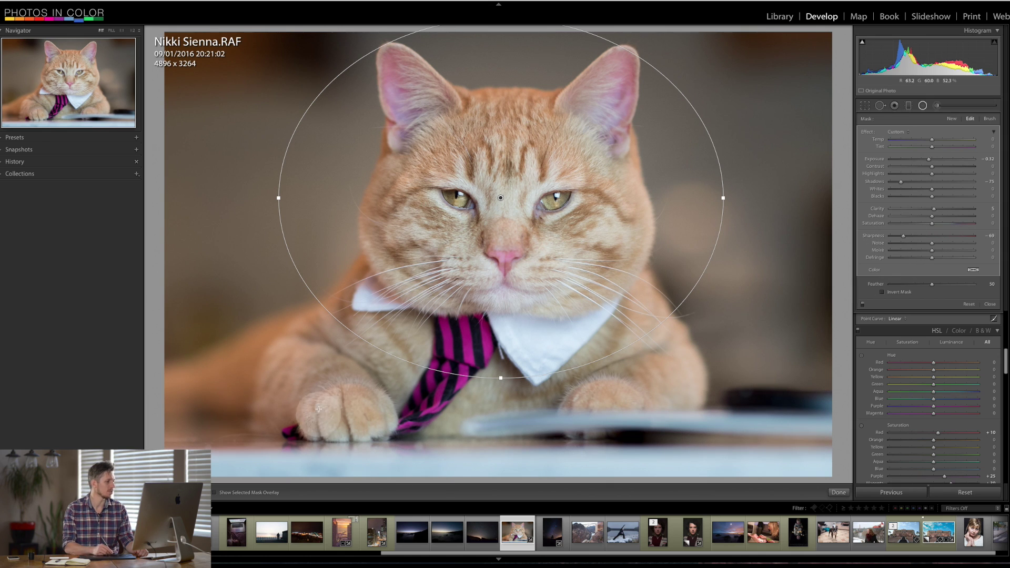
click(990, 119)
click(968, 284)
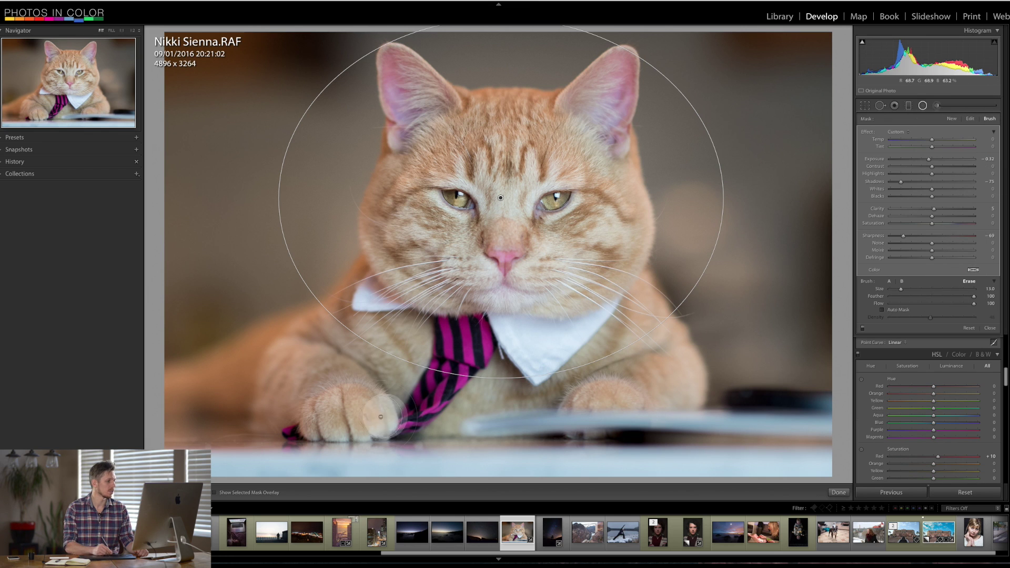
mouse_move(317, 425)
mouse_down()
mouse_move(351, 416)
mouse_move(477, 422)
mouse_move(594, 392)
mouse_move(597, 490)
mouse_up()
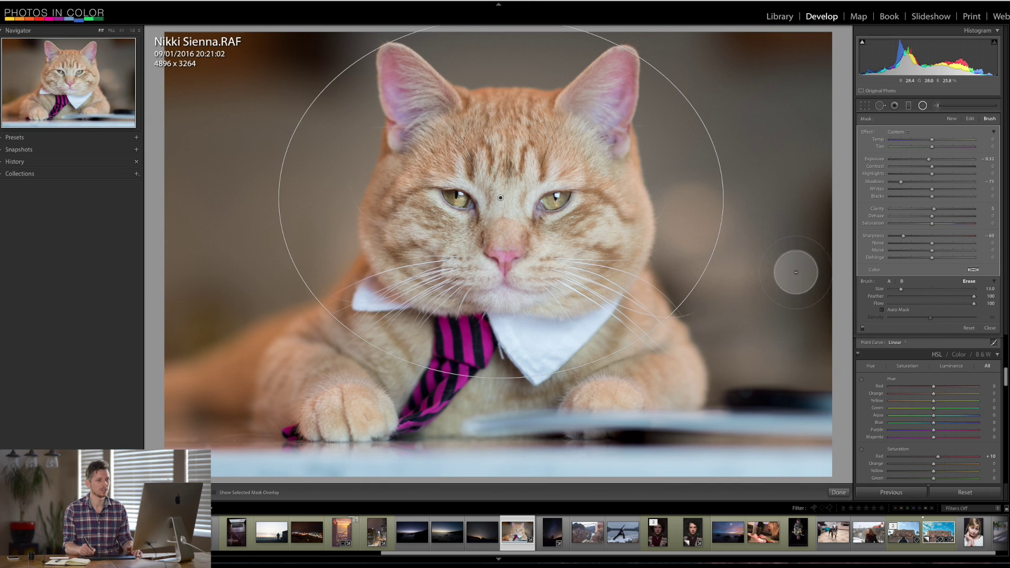
Erase more of the radial mask over the cat's paw, face and ear with flow 50 and size 22, displaying the mask overlay.
click(931, 305)
drag(930, 307, 932, 307)
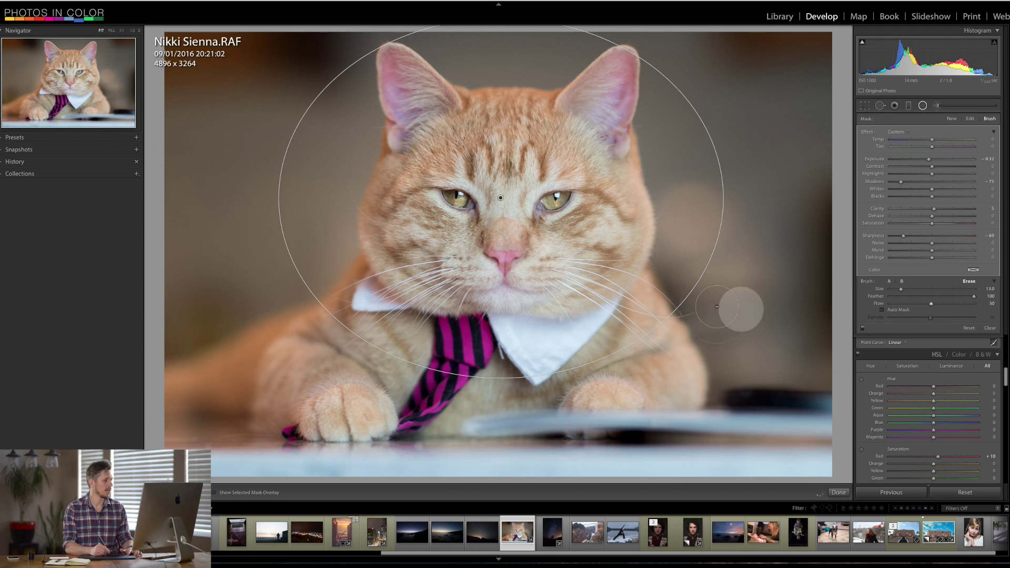
scroll(464, 325, up, 9)
drag(301, 394, 302, 392)
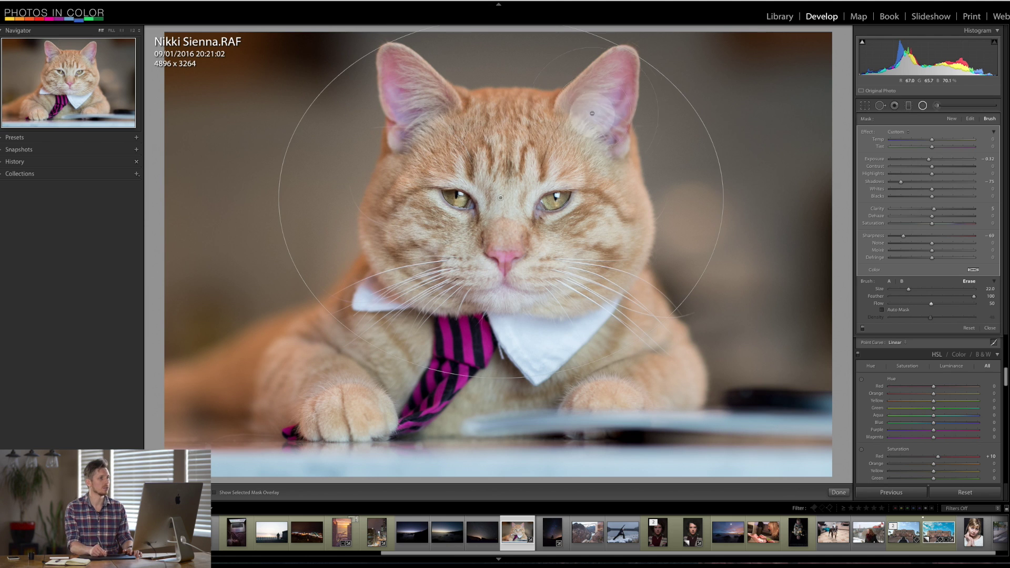
drag(601, 195, 585, 200)
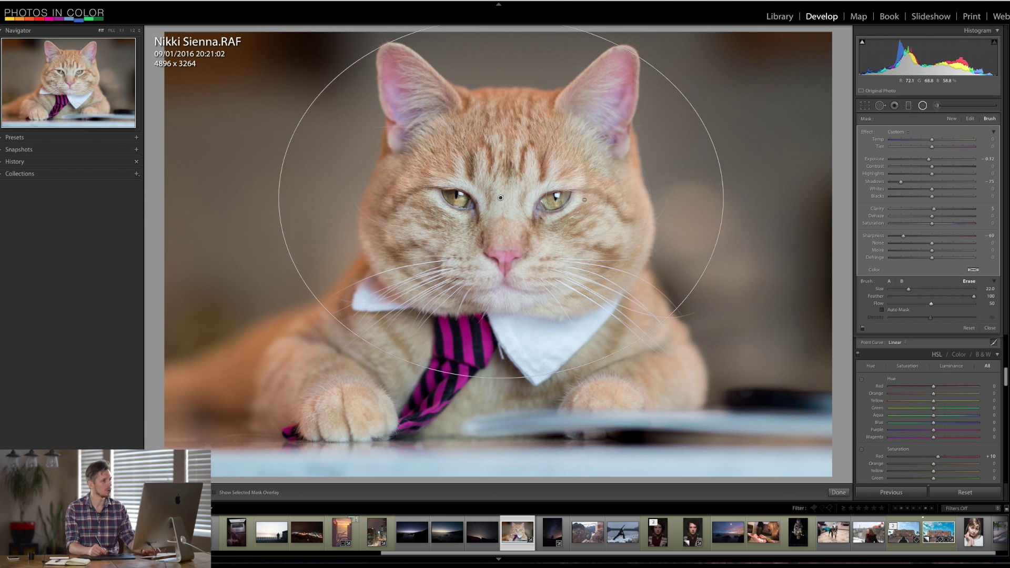
key(o)
mouse_move(590, 88)
mouse_down()
mouse_move(600, 107)
mouse_move(602, 84)
mouse_up()
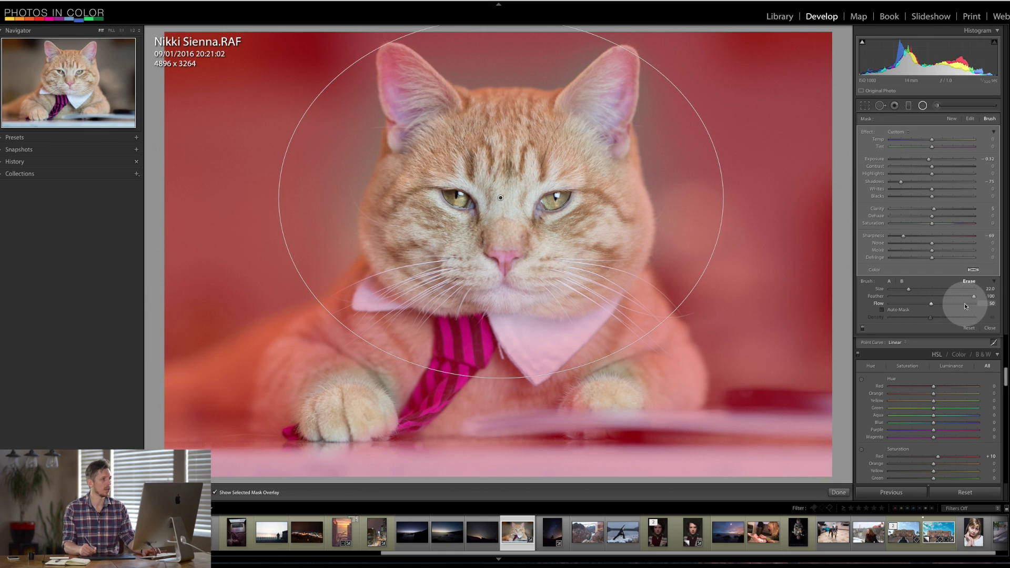
Erase the radial mask over both of the cat's ears at flow 100, hiding the overlay and enlarging the brush to size 30.
drag(958, 304, 982, 304)
mouse_move(383, 56)
mouse_down()
mouse_move(414, 73)
mouse_move(456, 137)
mouse_up()
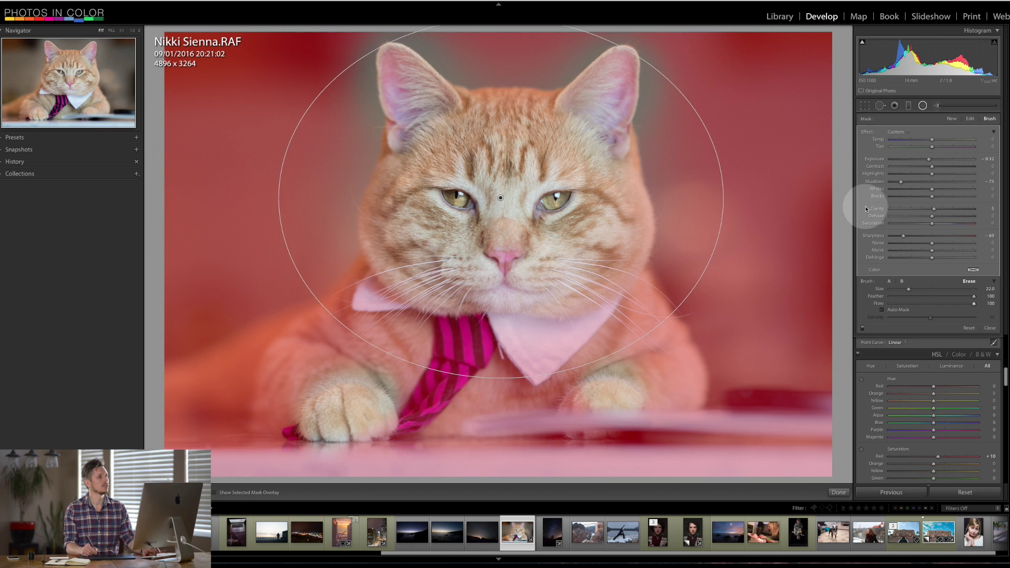
key(o)
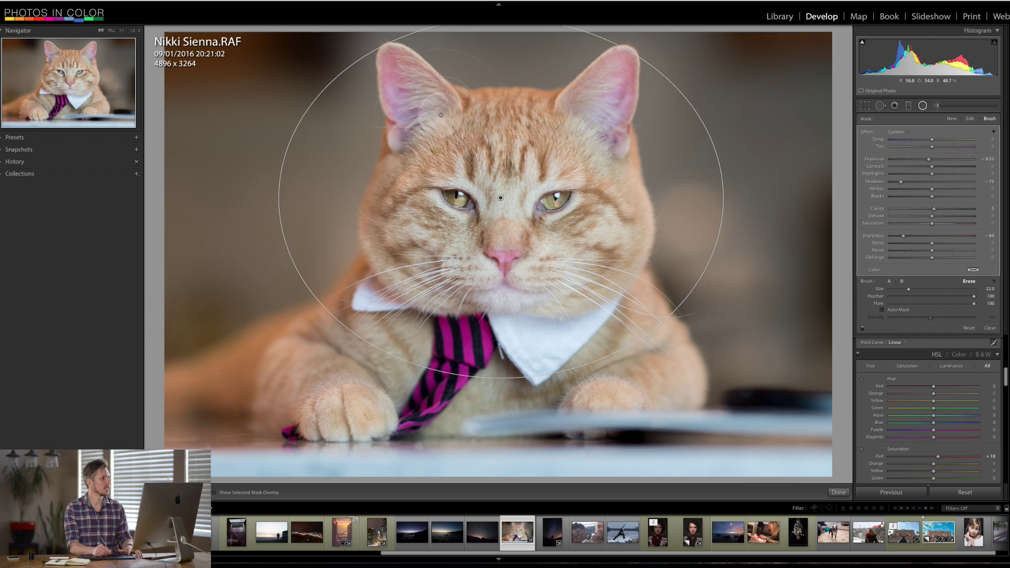
key(bracketright)
key(bracketright)
key(bracketright)
key(bracketright)
key(bracketright)
mouse_move(395, 125)
mouse_down()
mouse_move(465, 153)
mouse_move(619, 134)
mouse_move(623, 109)
mouse_up()
drag(626, 150, 554, 108)
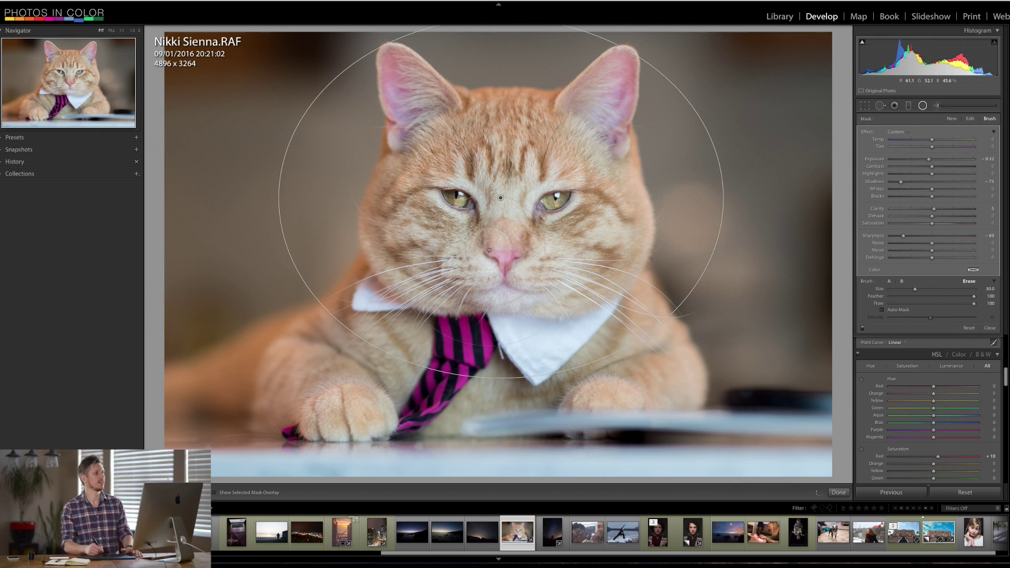
Close the radial filter and set the Camera Calibration shadows tint to +35.
click(922, 105)
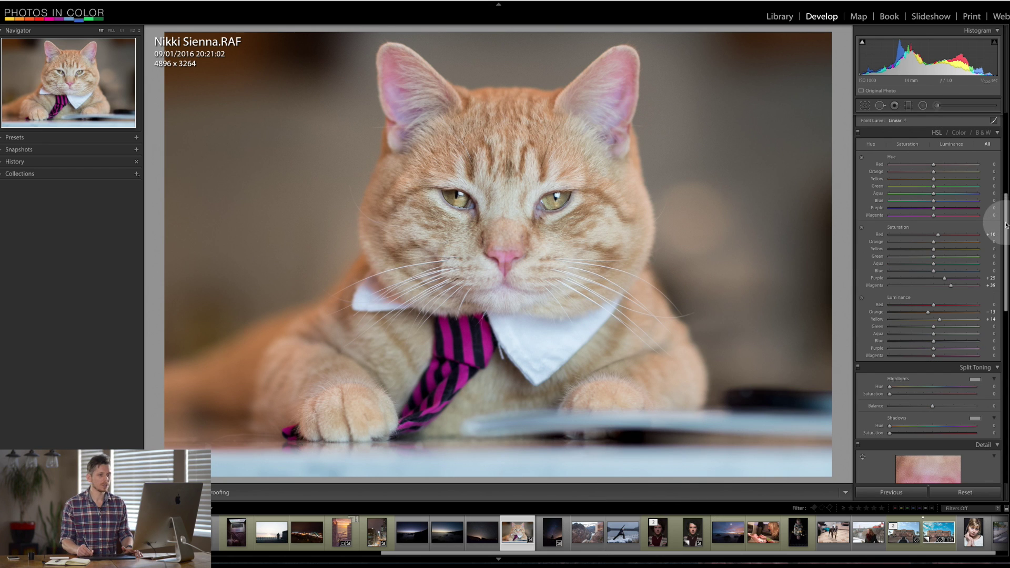
drag(1007, 225, 1005, 384)
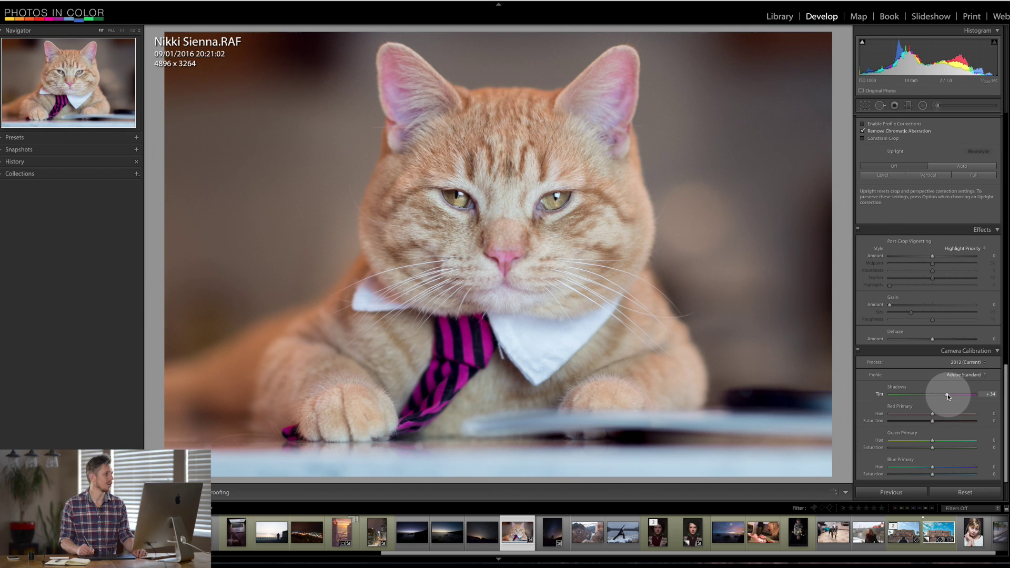
drag(948, 395, 949, 395)
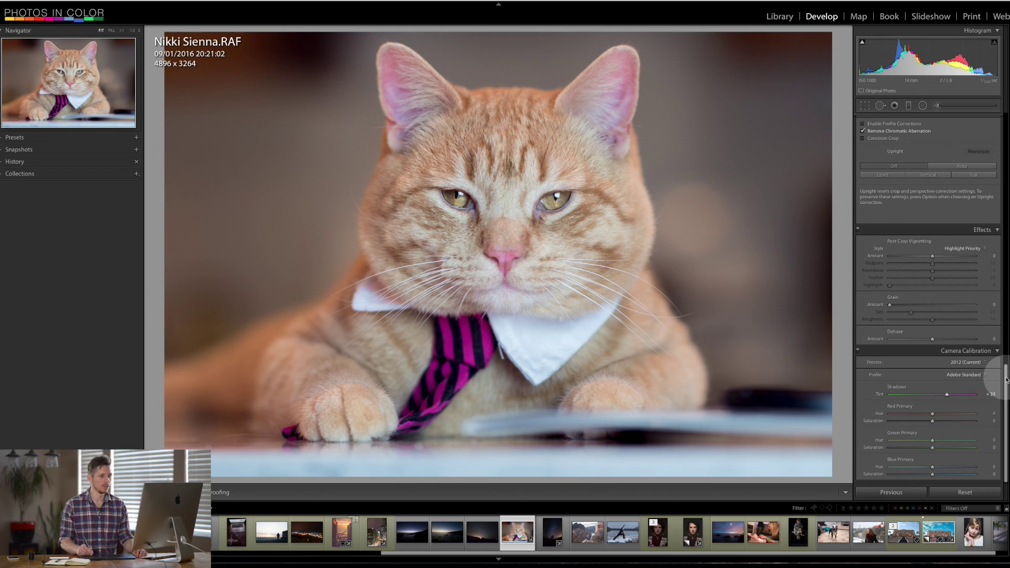
Anchor the midpoint of the RGB tone curve, pull the shadows slightly down, and compare with the unedited photo.
scroll(999, 316, up, 15)
scroll(989, 157, down, 3)
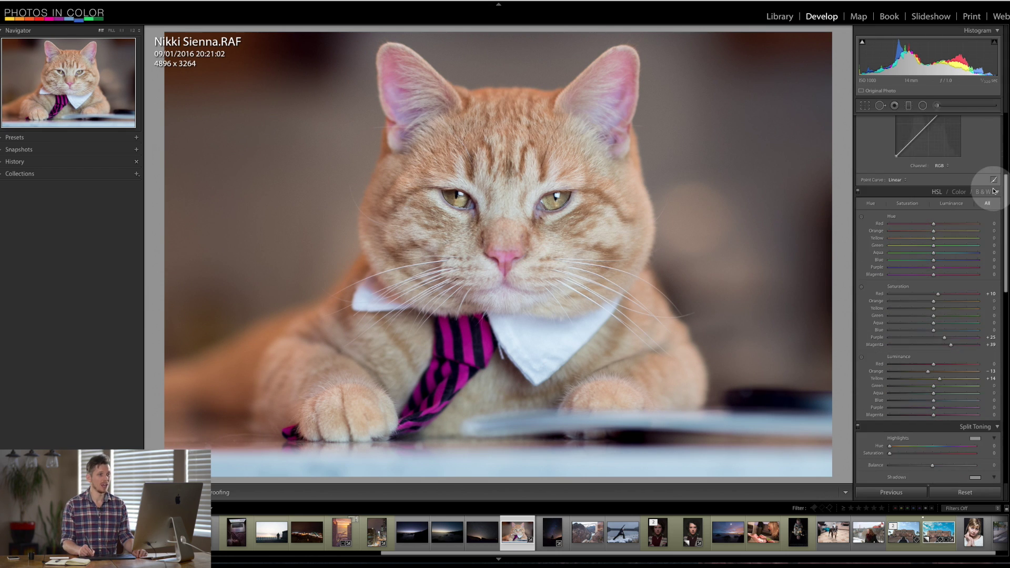
scroll(994, 191, up, 5)
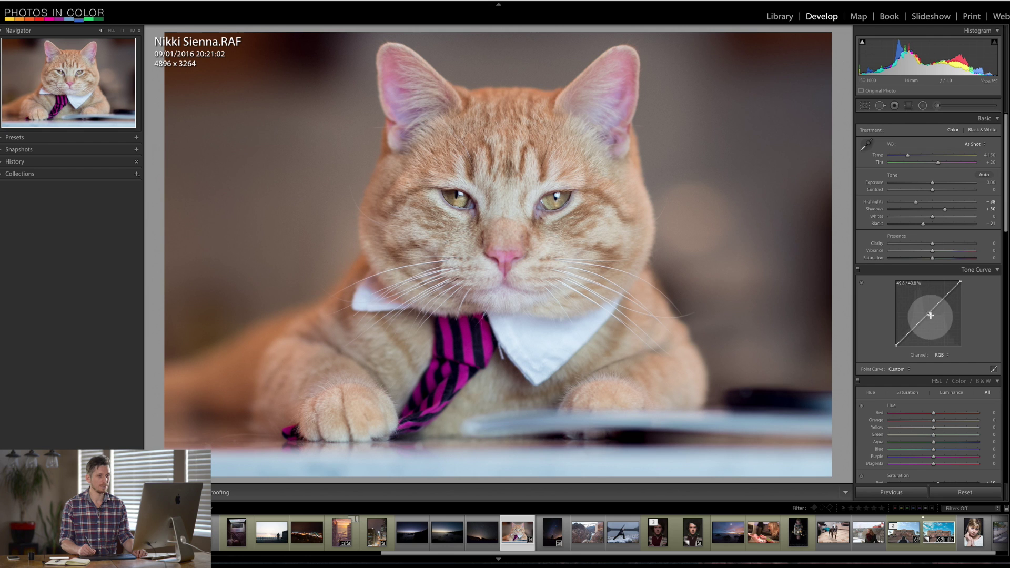
click(928, 314)
drag(915, 326, 916, 329)
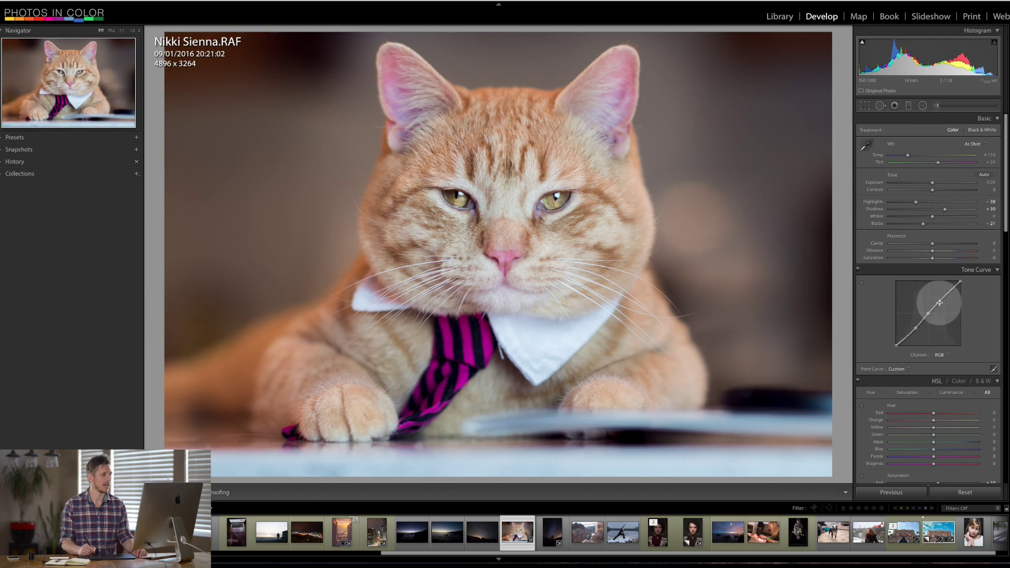
key(backslash)
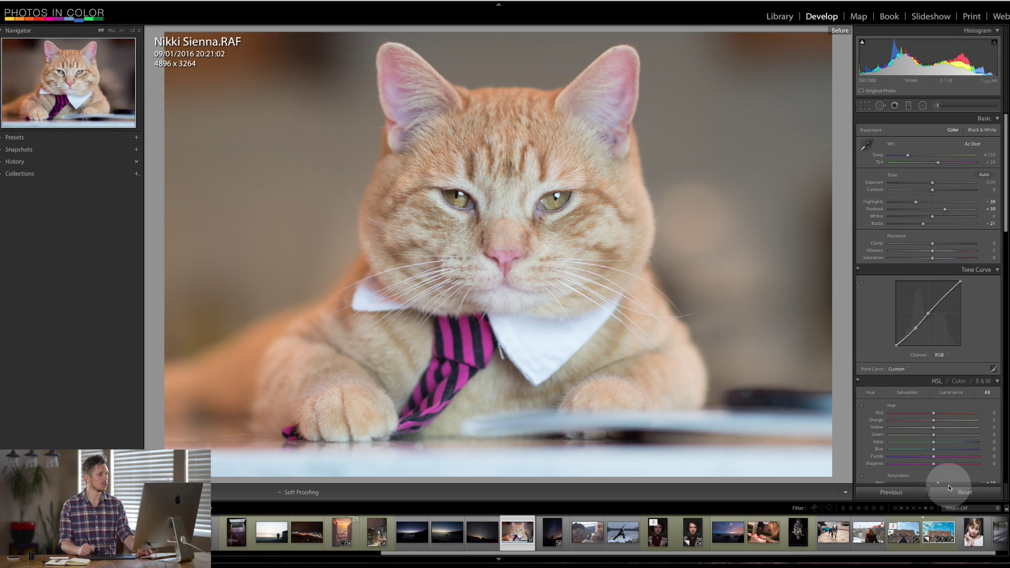
key(backslash)
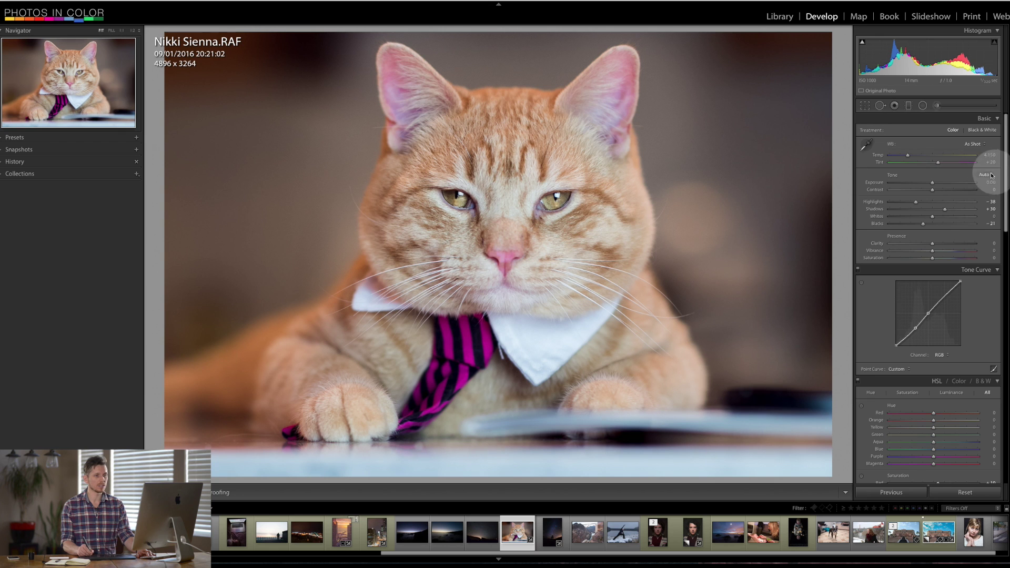
Set the orange luminance to +14, vibrance to +19 and overall saturation to -4, and compare with the unedited photo.
scroll(989, 226, down, 5)
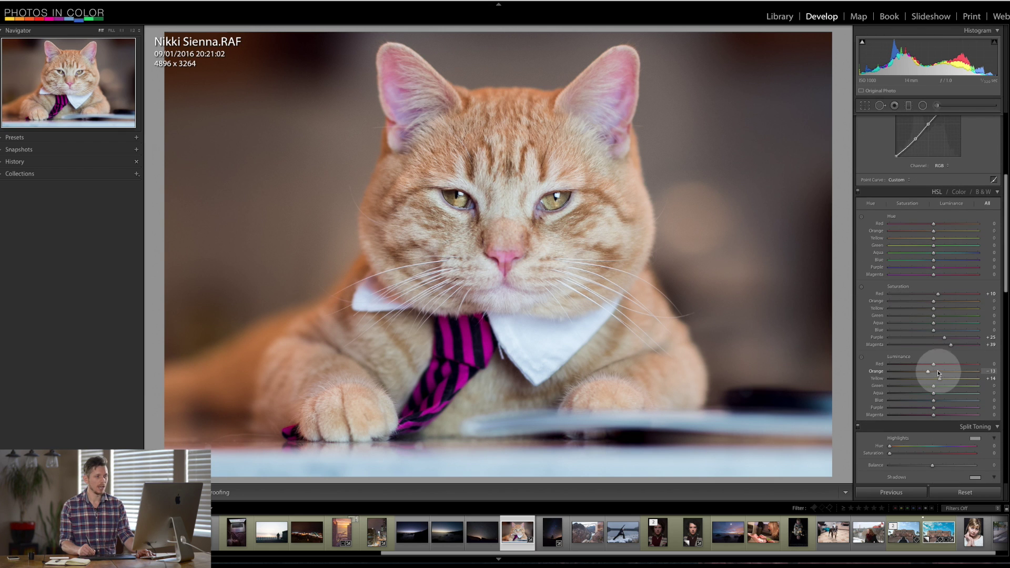
drag(930, 371, 942, 370)
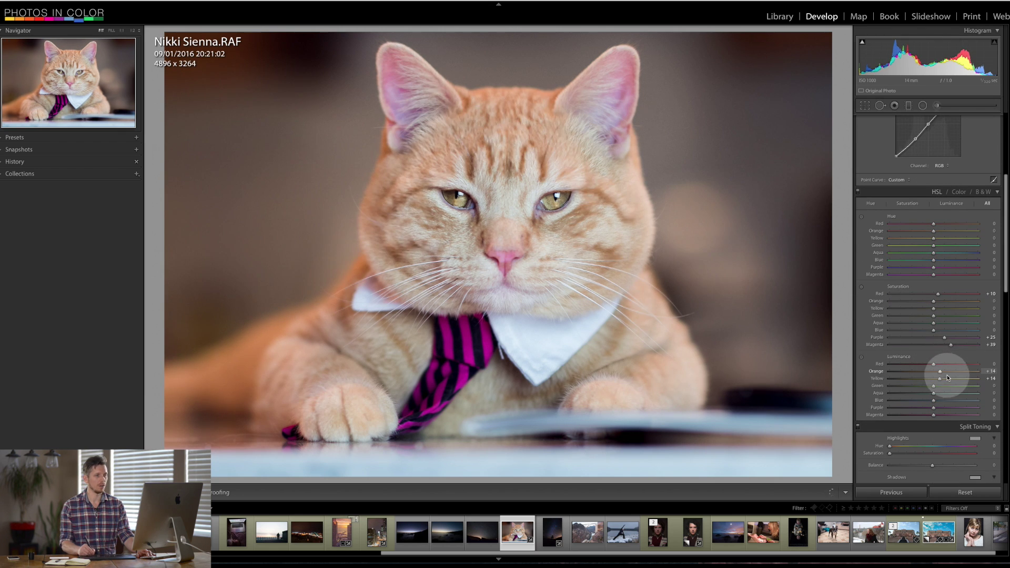
drag(1005, 230, 991, 168)
mouse_move(933, 251)
mouse_down()
mouse_move(949, 252)
mouse_move(933, 261)
mouse_up()
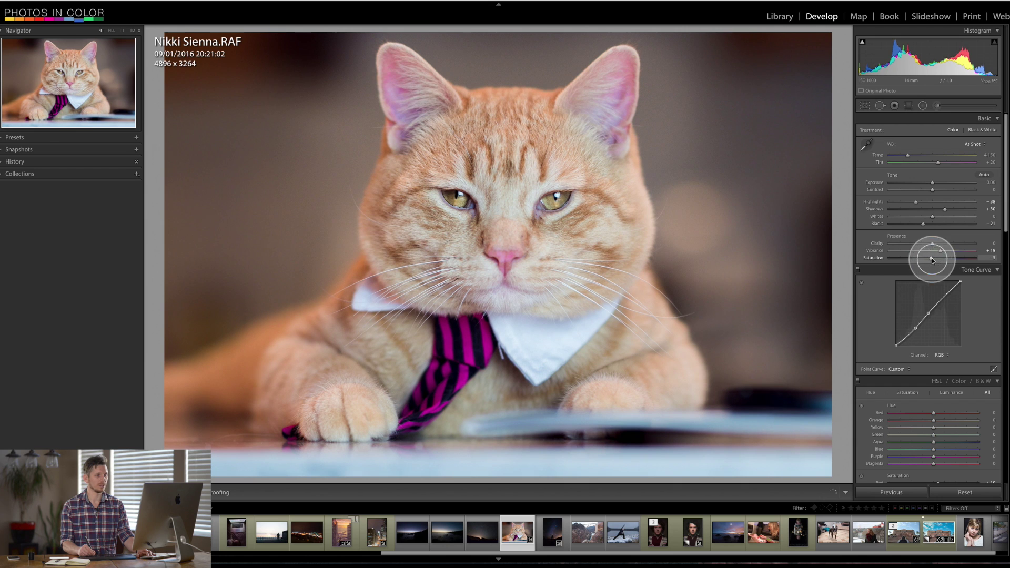
key(backslash)
key(backslash)
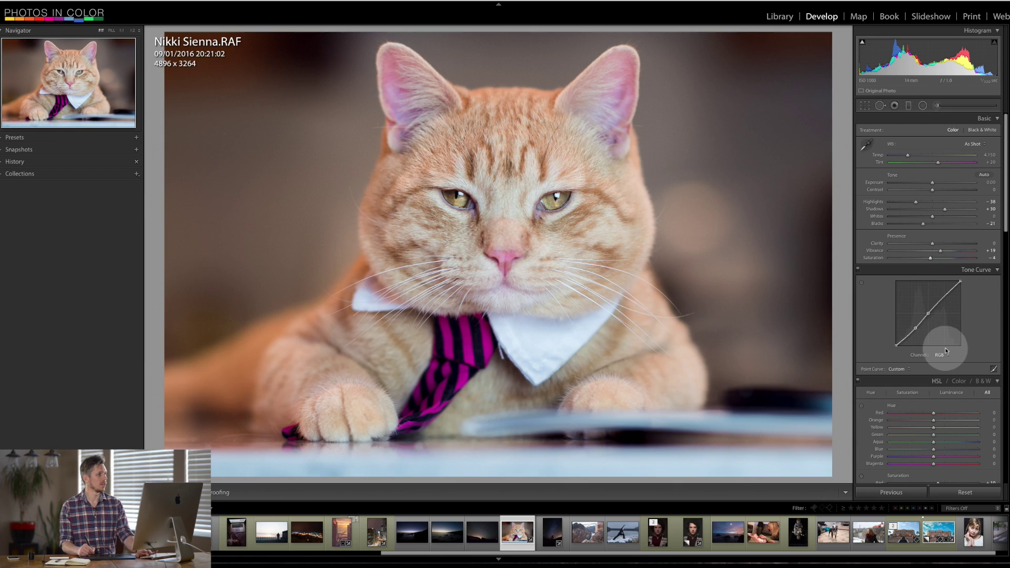
key(backslash)
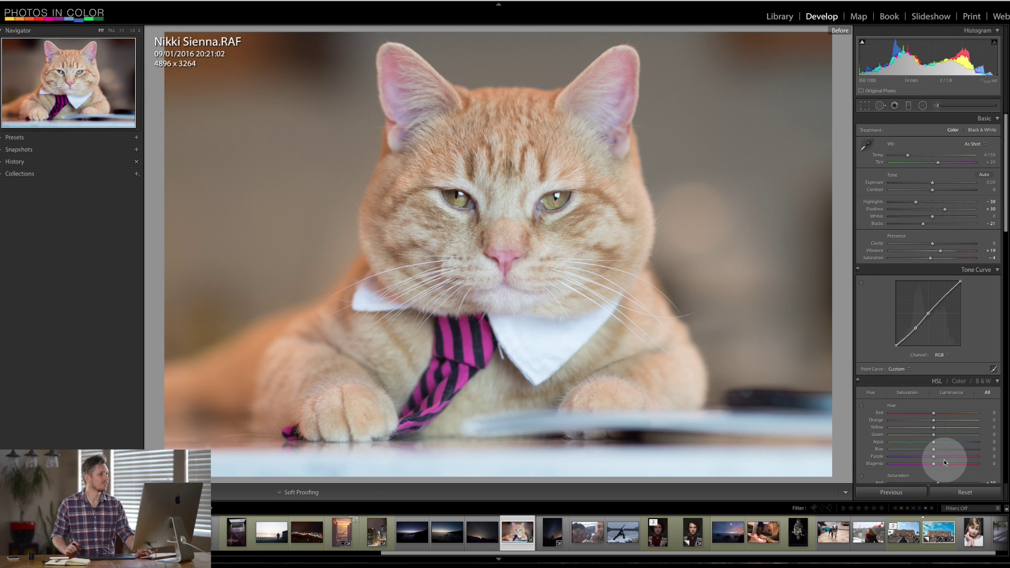
key(backslash)
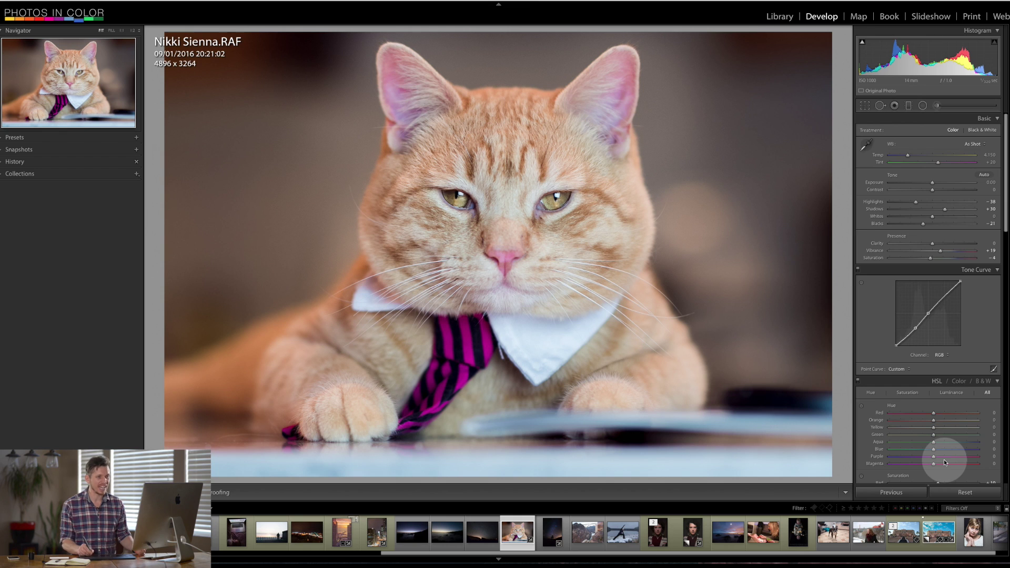
Shift the orange hue to -2 and the yellow hue to -7 in the HSL adjustments.
drag(1006, 213, 1005, 253)
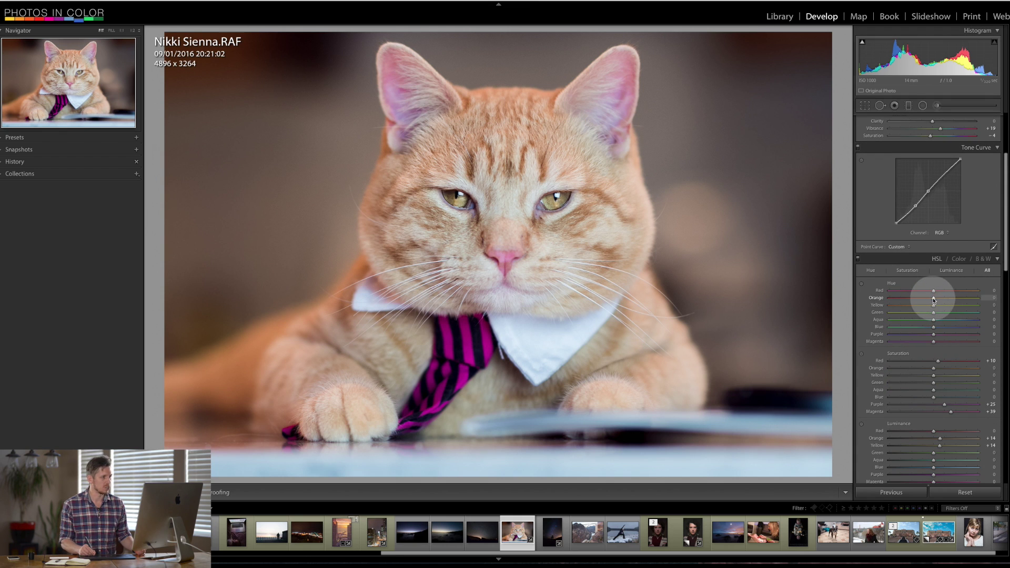
mouse_move(934, 301)
mouse_down()
mouse_move(914, 300)
mouse_move(929, 301)
mouse_up()
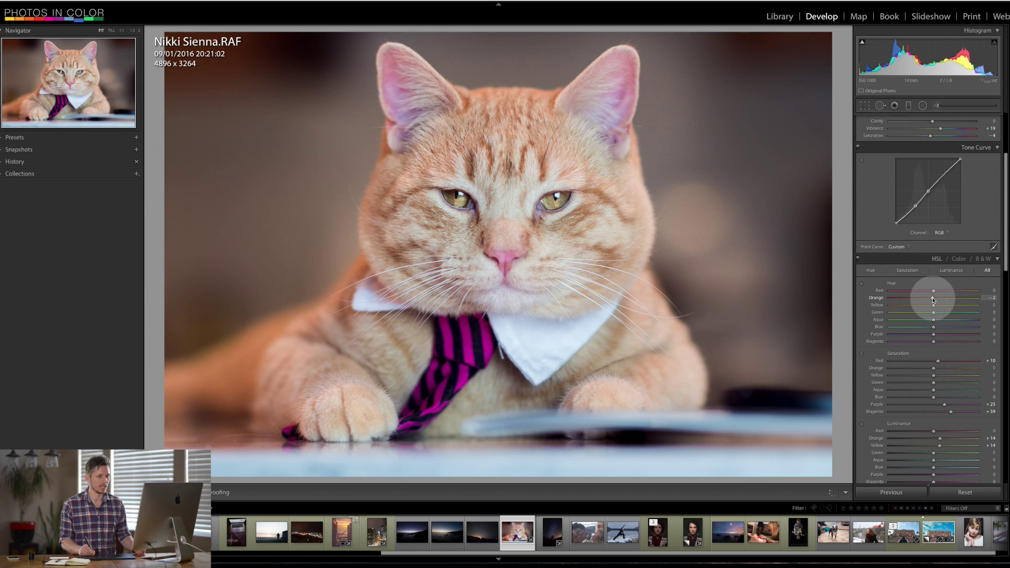
drag(934, 306, 931, 307)
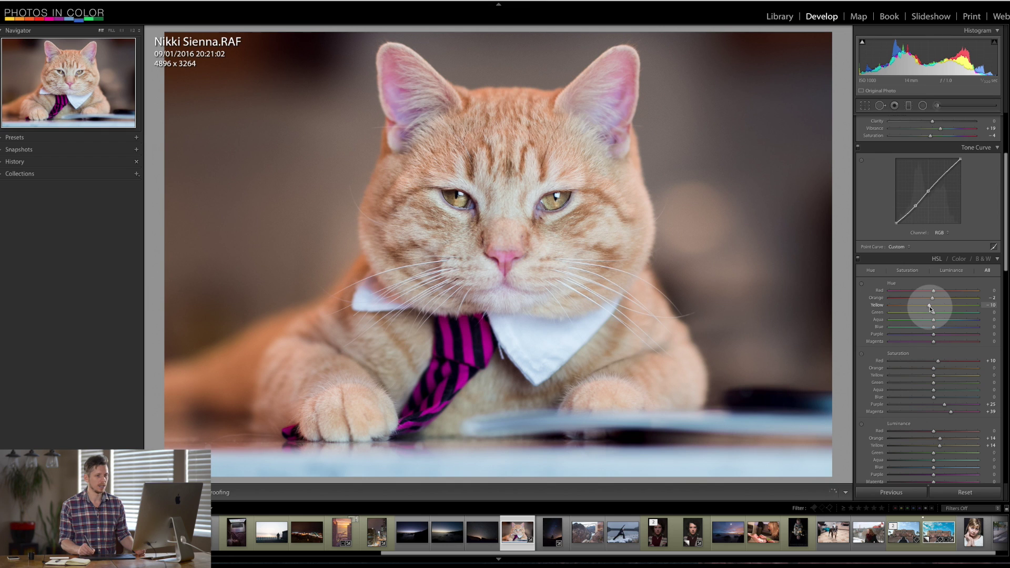
drag(930, 307, 931, 307)
Set the orange saturation to +6 and the yellow saturation to +15, and compare with the unedited photo.
click(934, 369)
drag(935, 376, 941, 376)
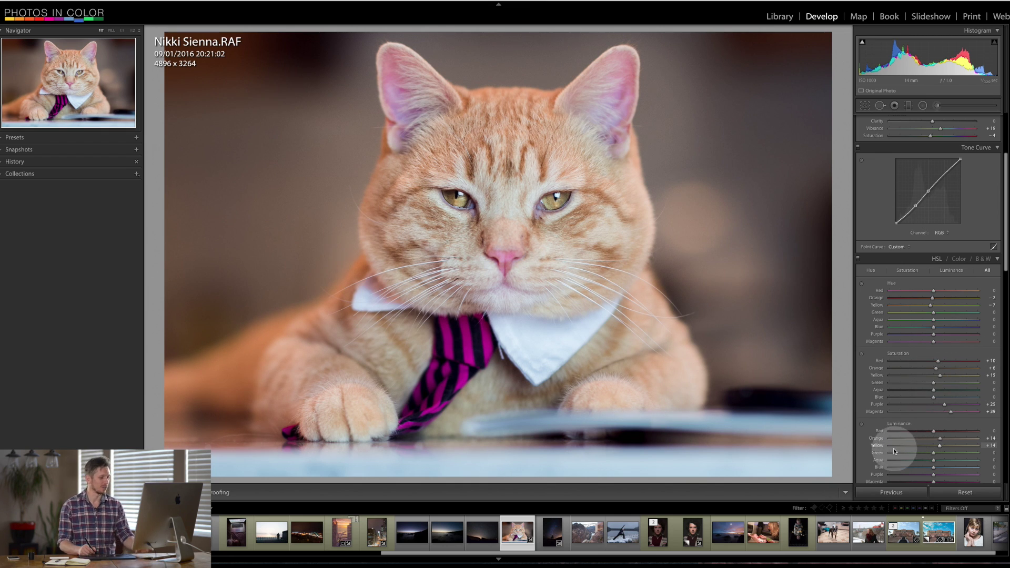
key(backslash)
key(backslash)
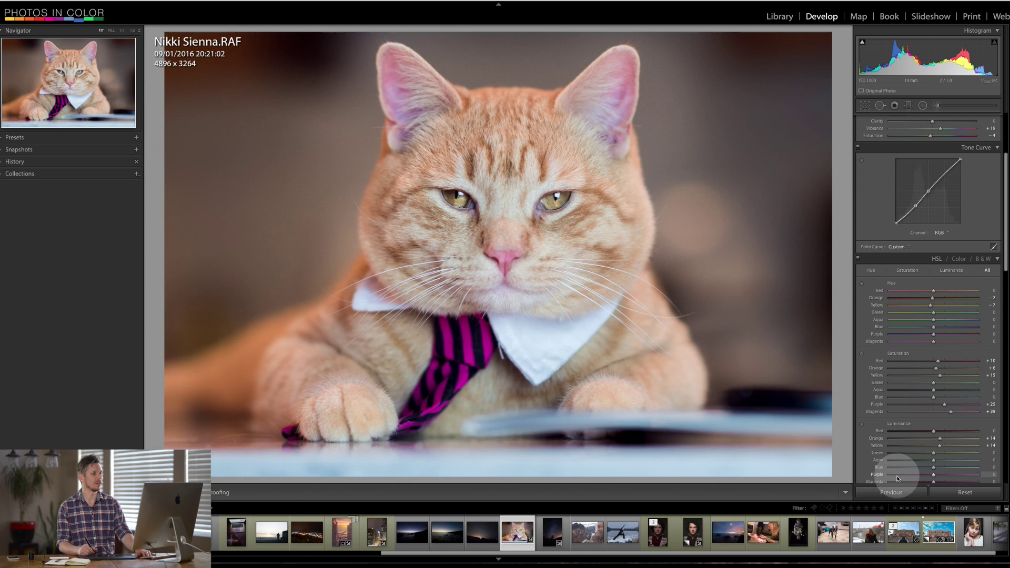